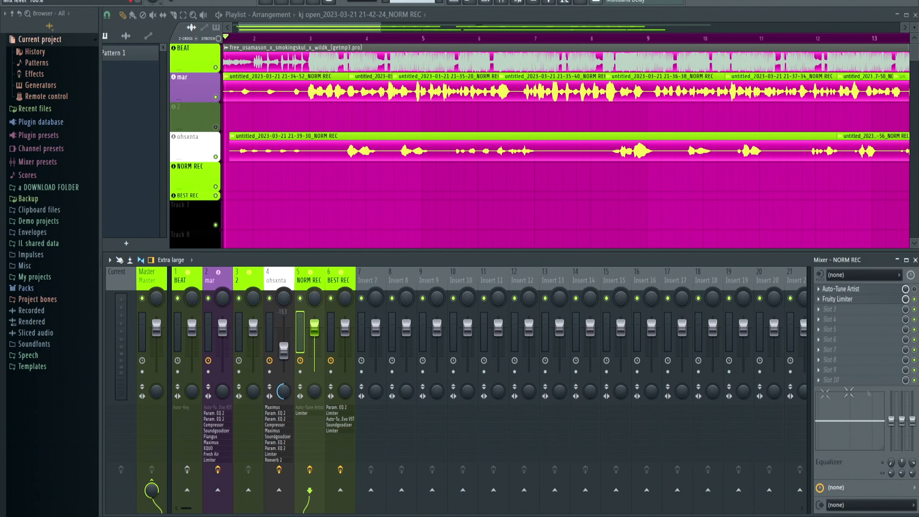
Select the mar mixer track and play the arrangement from the start of the playlist to hear the mix.
left_click(221, 277)
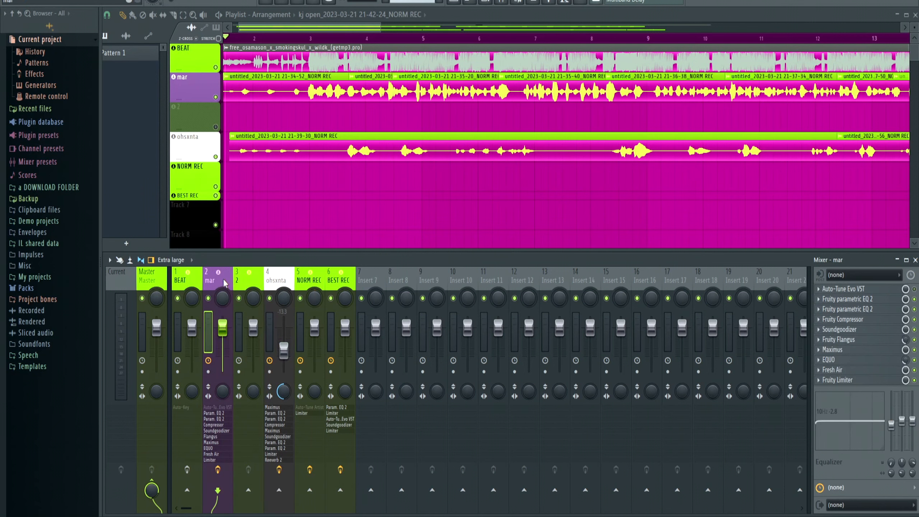
left_click(284, 278)
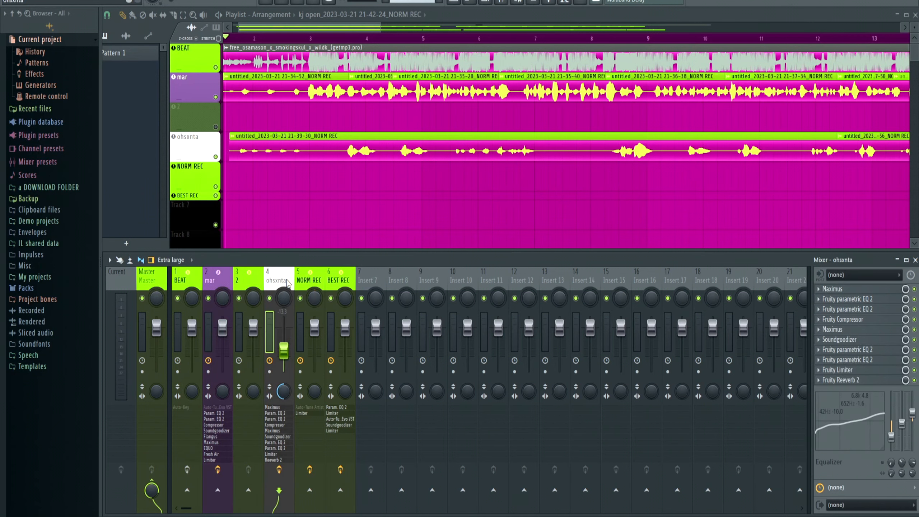
left_click(218, 280)
scroll(247, 38, "down", 2)
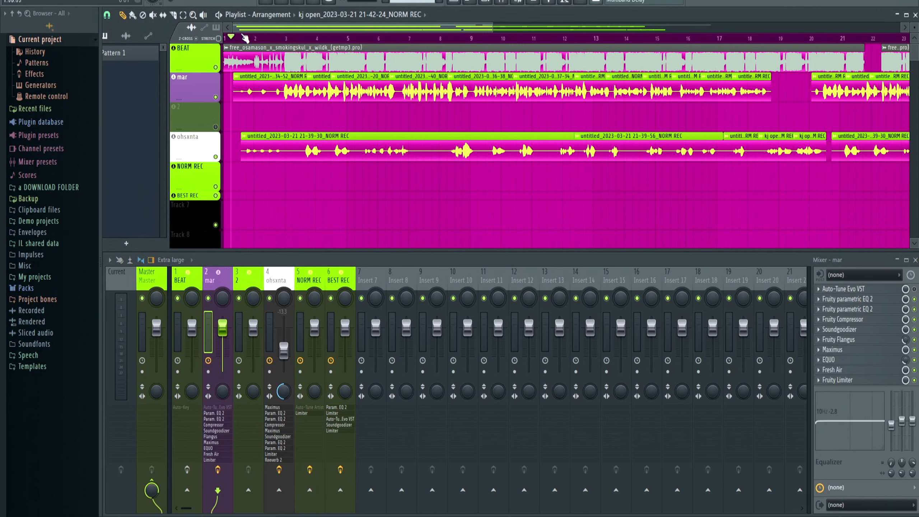
scroll(247, 38, "down", 2)
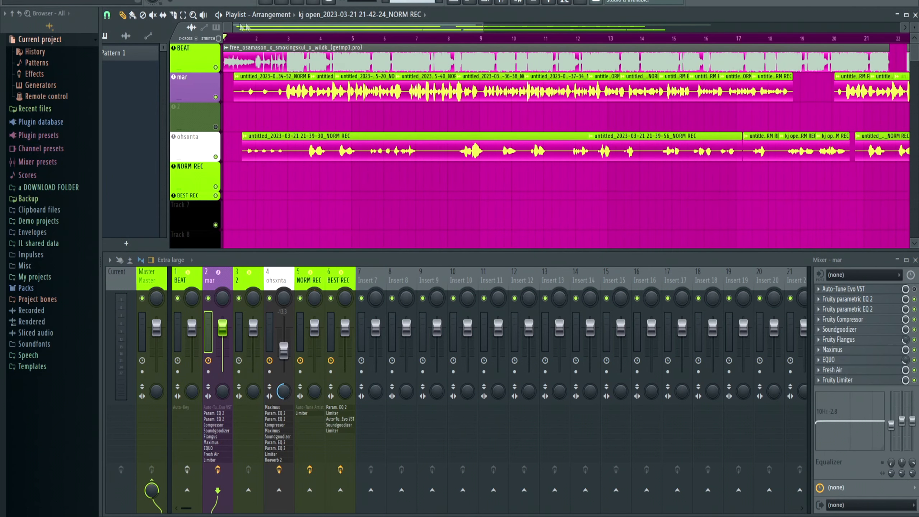
left_click_drag(235, 38, 226, 38)
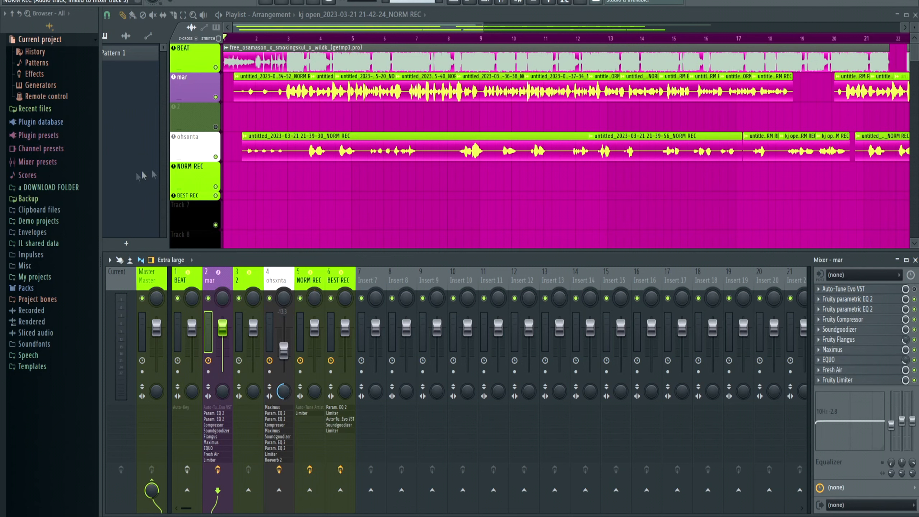
key("space")
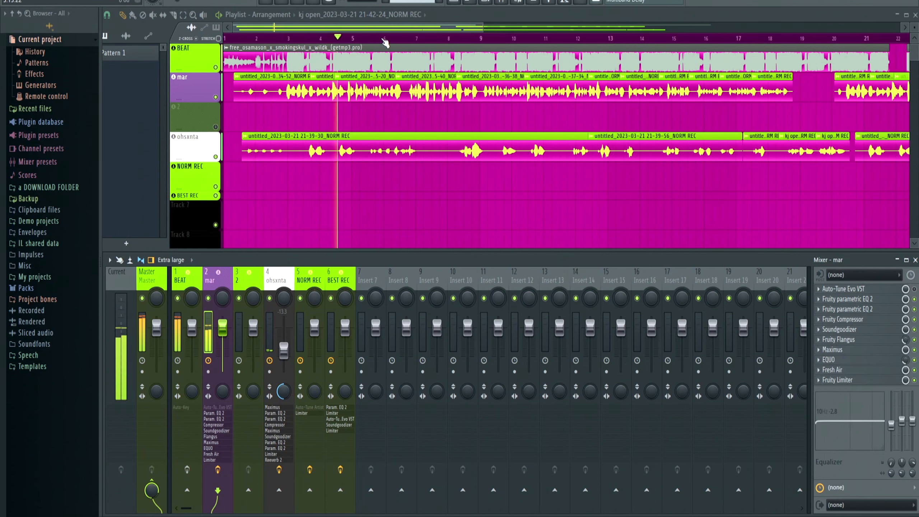
scroll(382, 38, "down", 1)
scroll(384, 40, "up", 1)
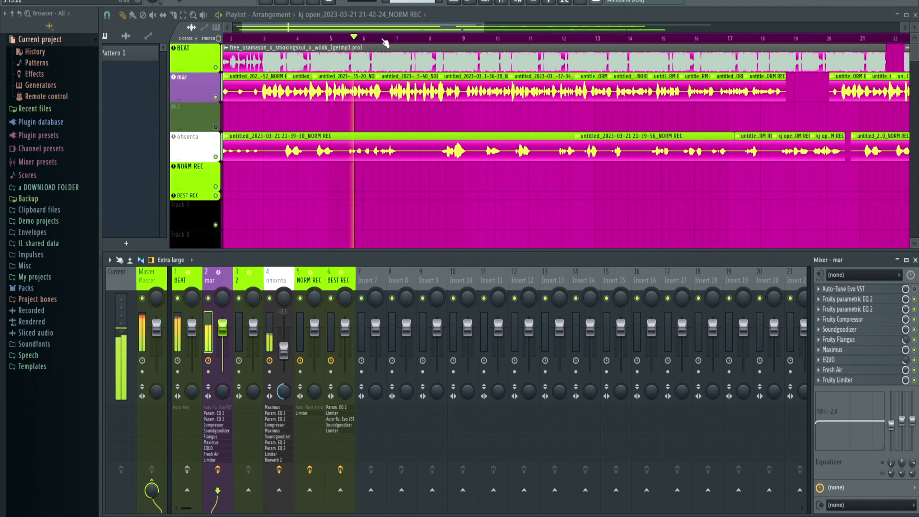
key("space")
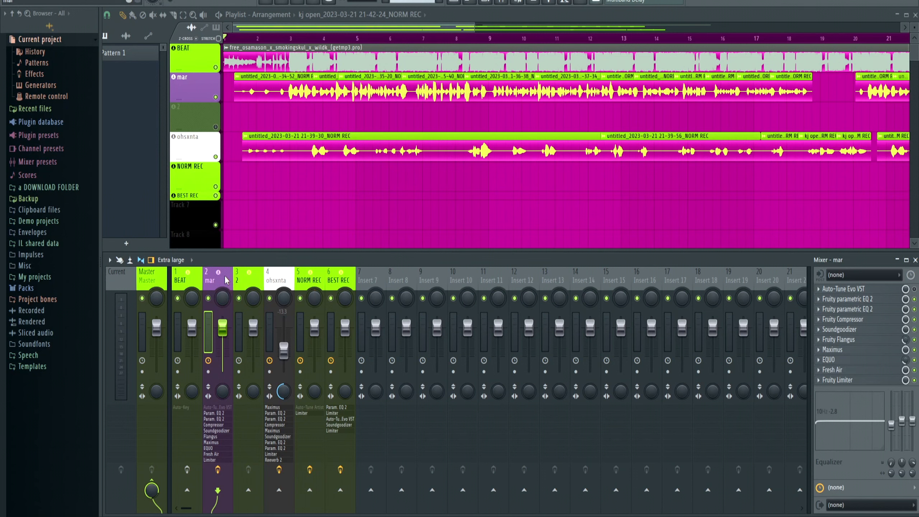
Set the playback position just before bar 3 and play the mix from there.
left_click_drag(281, 39, 281, 39)
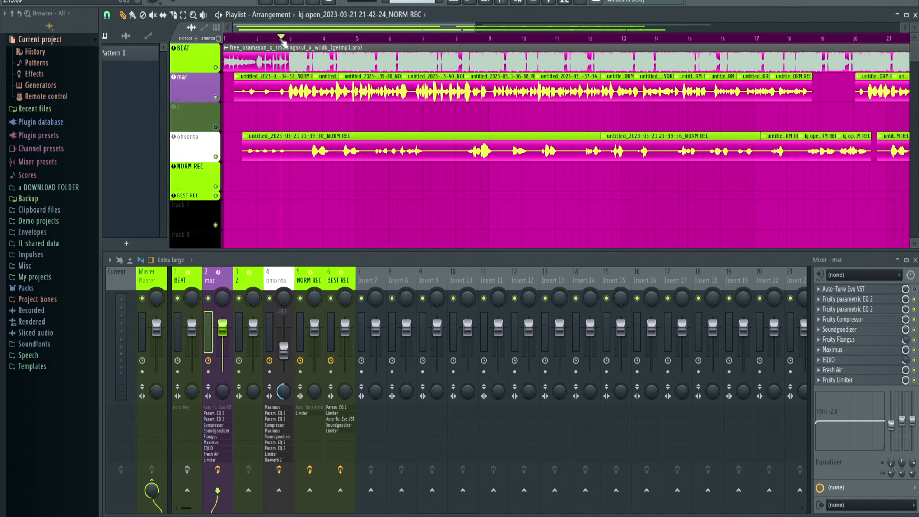
key("space")
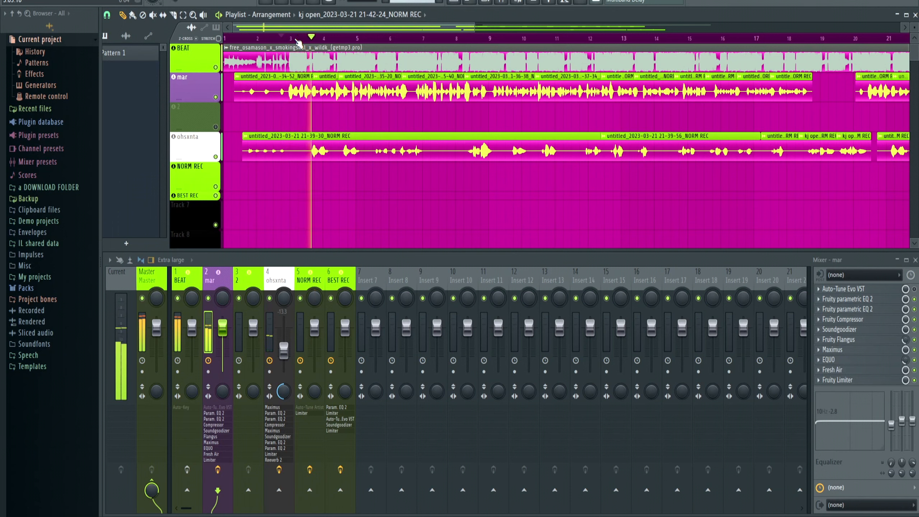
key("space")
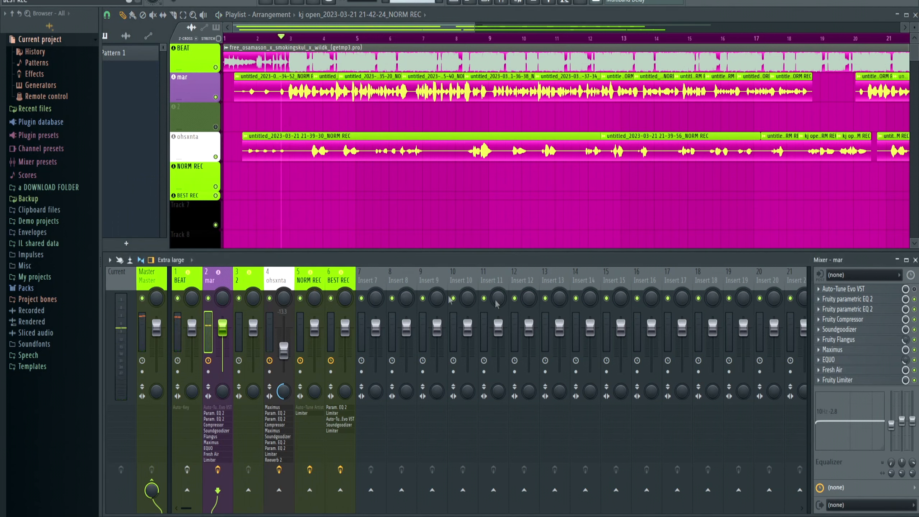
Sweep band 4 in the mar track's first Fruity parametric EQ 2 during playback and settle it as a cut at about 632 Hz.
left_click(845, 302)
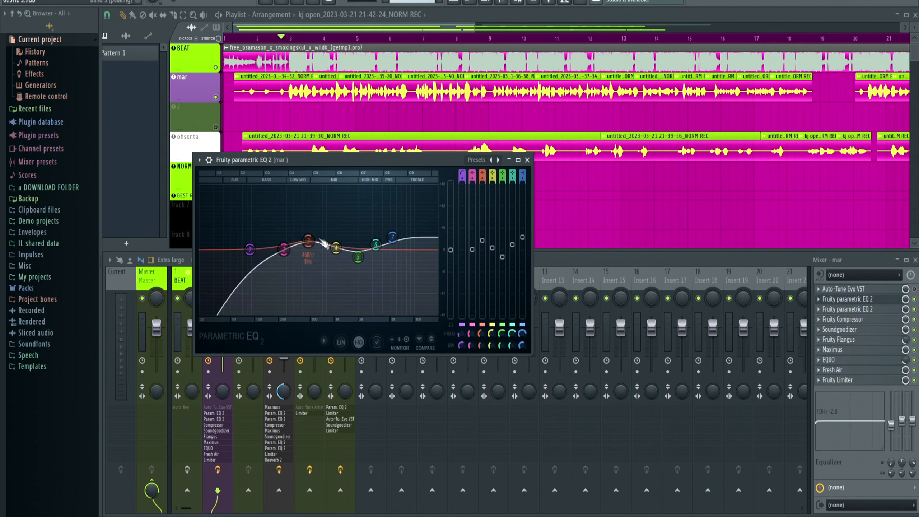
mouse_move(336, 248)
left_mouse_down()
mouse_move(321, 187)
mouse_move(323, 256)
left_mouse_up()
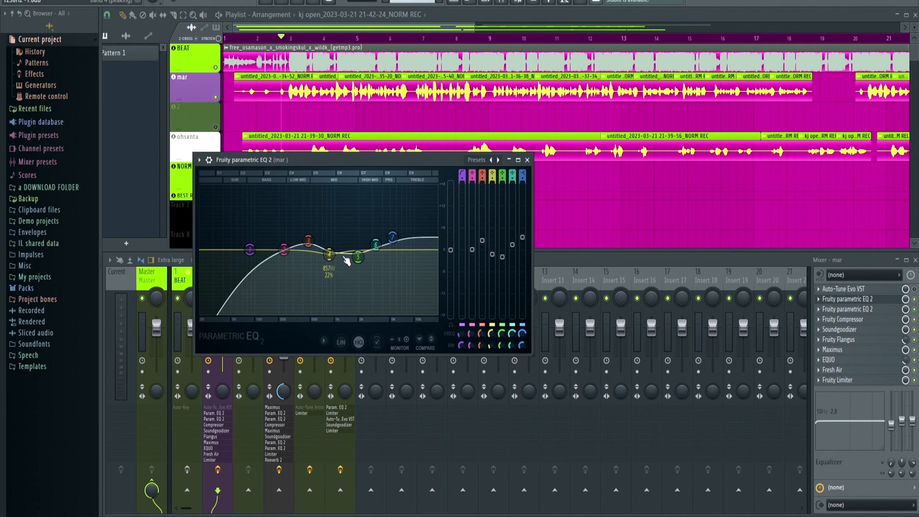
key("space")
left_click_drag(330, 255, 319, 186)
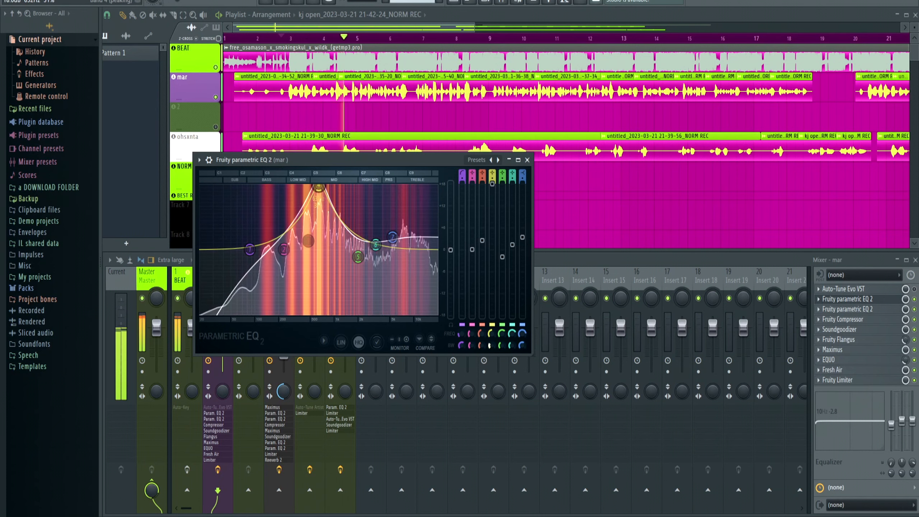
left_click_drag(493, 217, 473, 273)
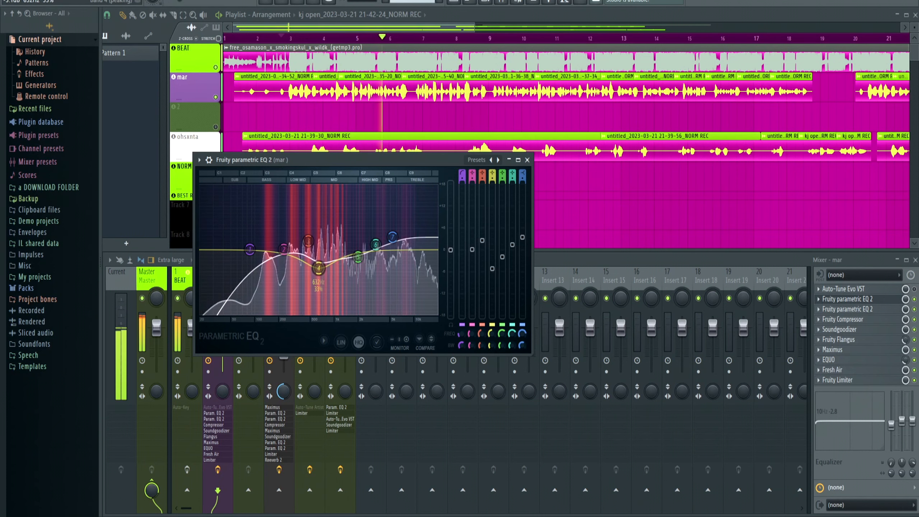
key("Escape")
Solo the mar track to hear the vocal alone, then stop playback and restore all tracks.
right_click(208, 298)
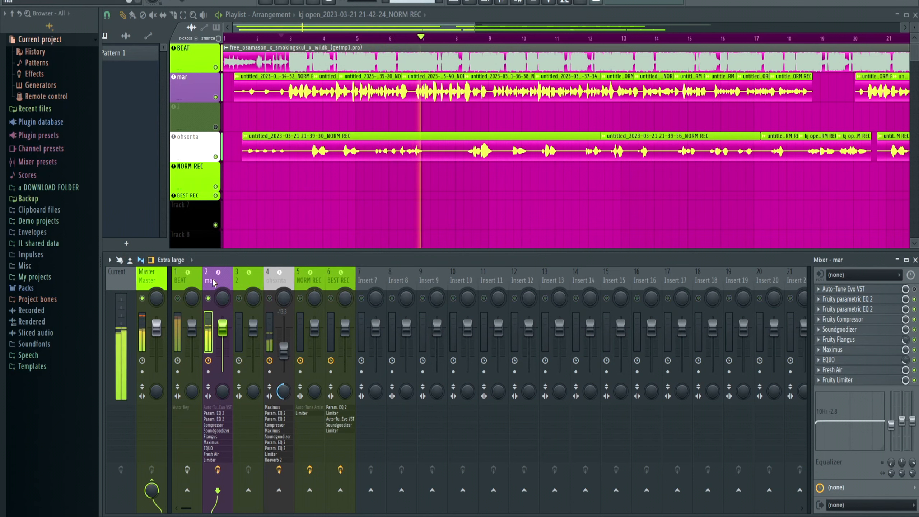
key("space")
right_click(209, 299)
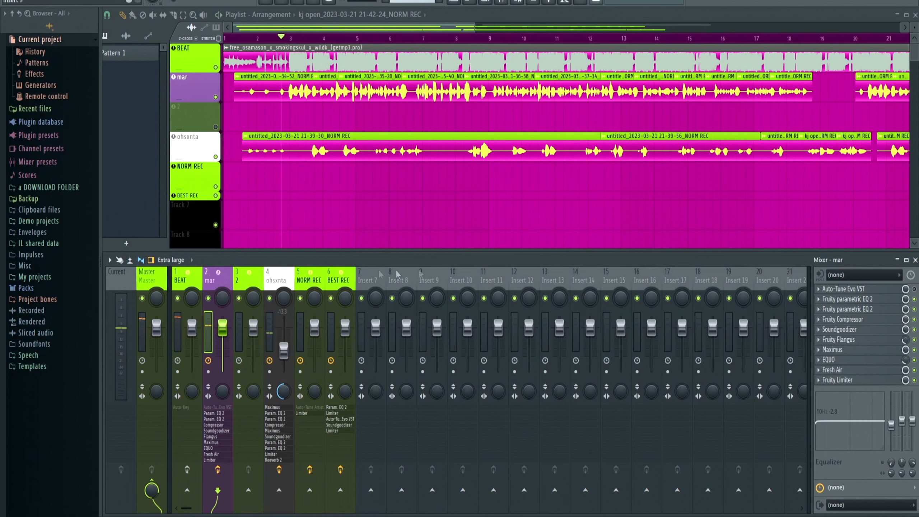
Set the mar track's Soundgoodizer to mode A and raise its amount to about halfway while the mix plays.
left_click(846, 329)
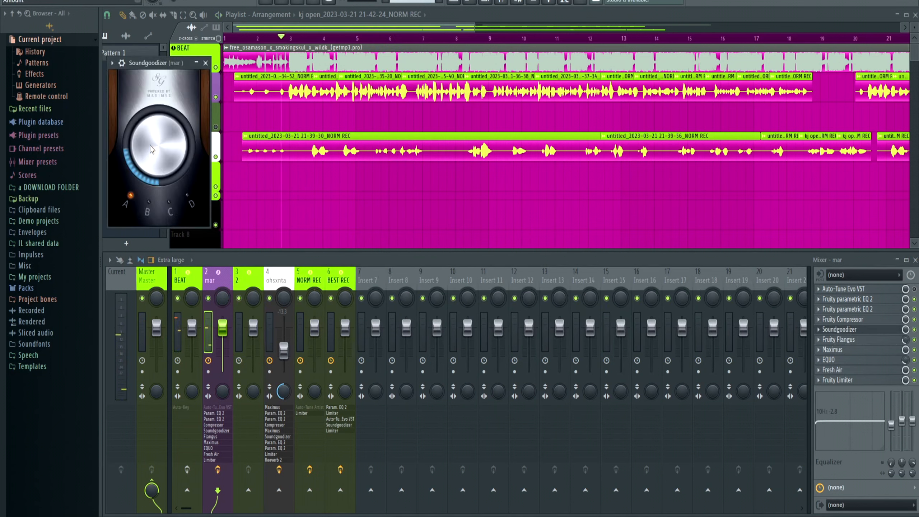
left_click_drag(161, 63, 386, 109)
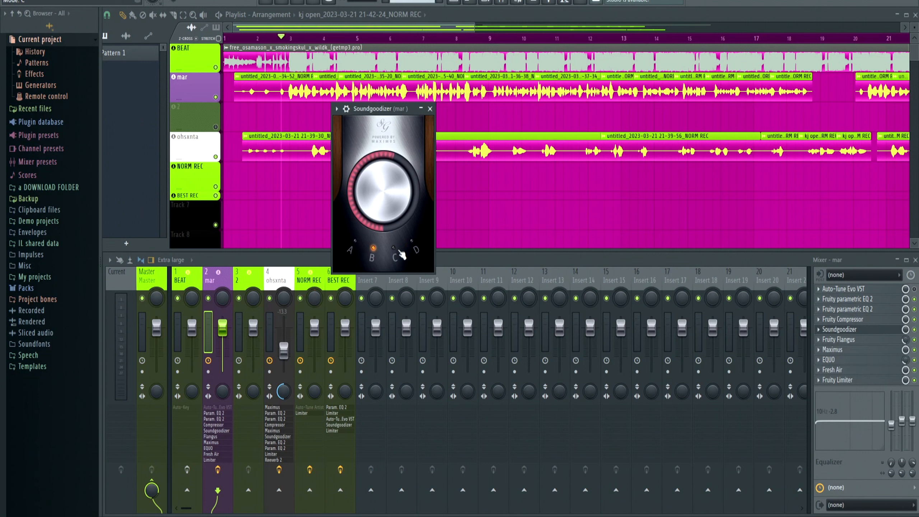
left_click(355, 249)
left_click_drag(374, 110, 376, 120)
left_click_drag(394, 200, 395, 228)
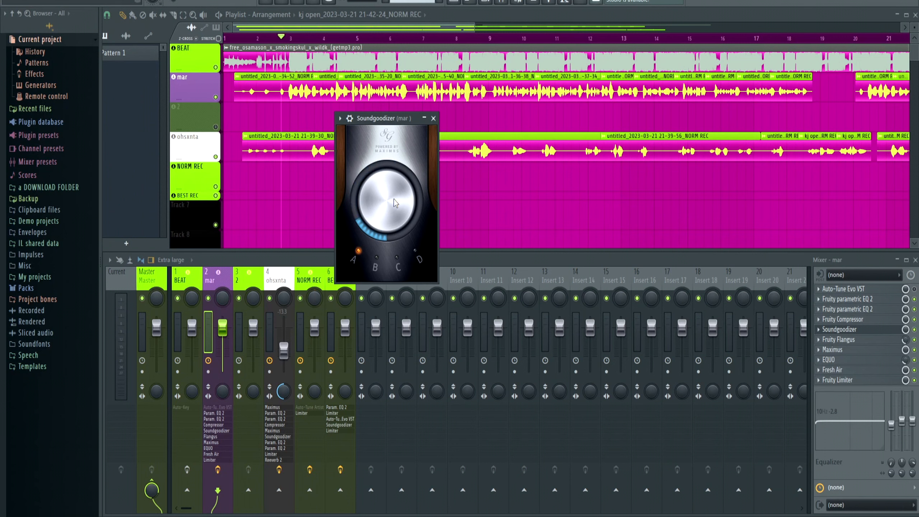
key("space")
left_click_drag(387, 207, 386, 181)
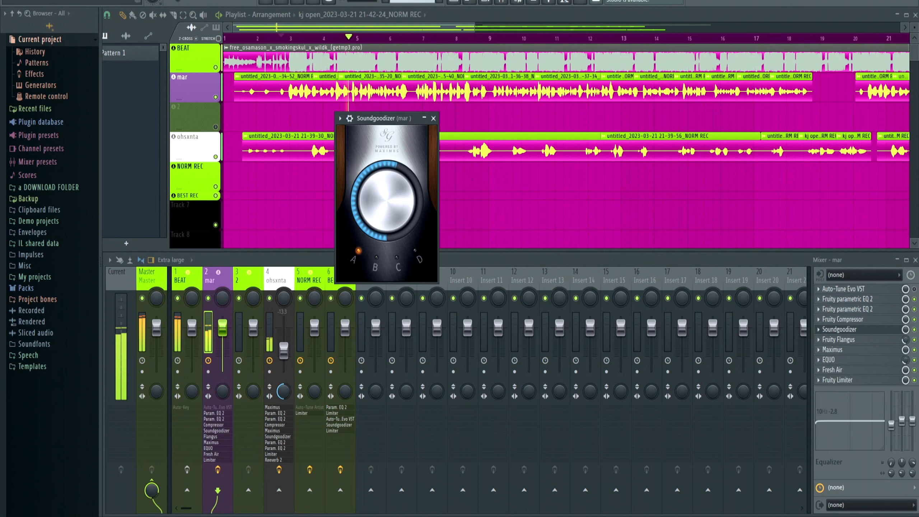
Audition the Soundgoodizer setting with the mar track soloed, then unsolo it and close the effect.
right_click(208, 298)
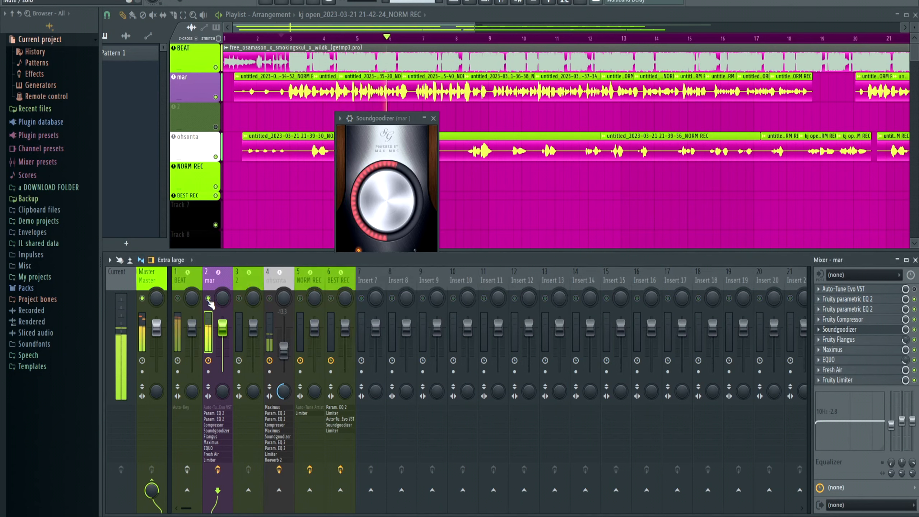
key("space")
right_click(208, 298)
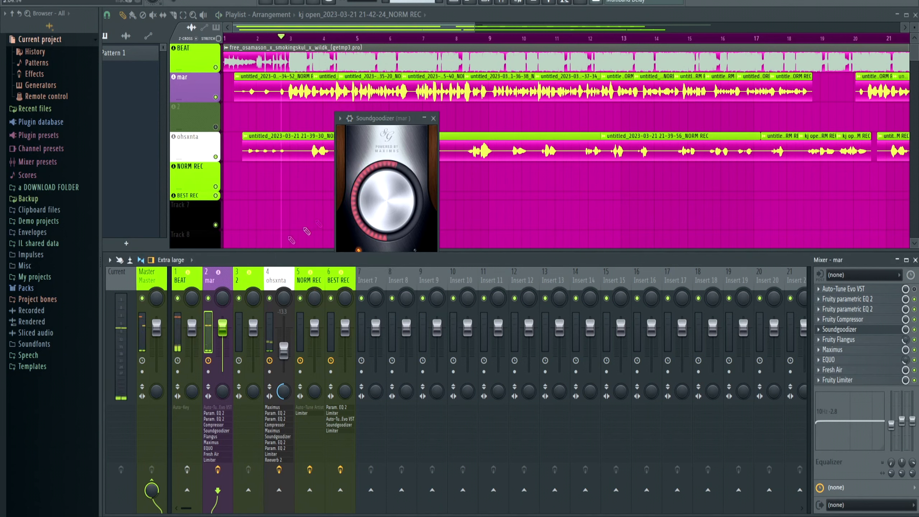
left_click(433, 118)
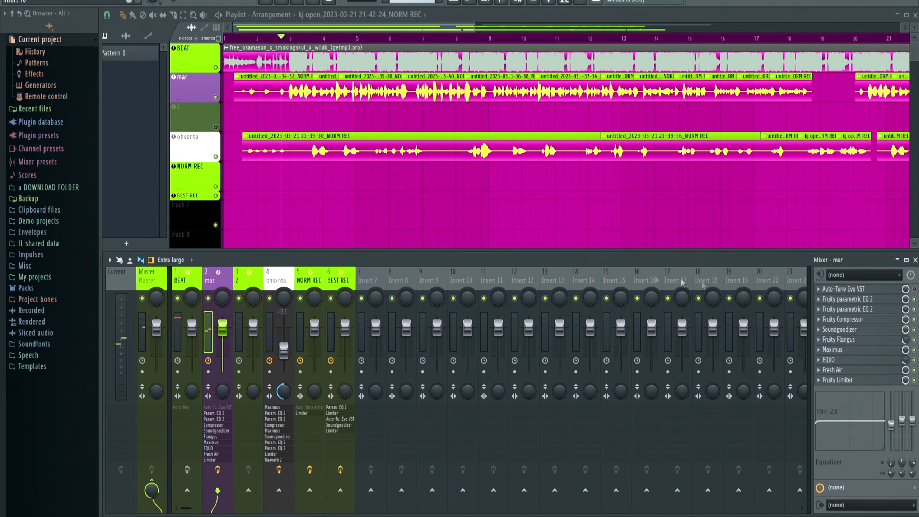
Examine the EQUO and second Fruity parametric EQ 2 effects on the mar track.
left_click(838, 362)
left_click(838, 362)
left_click(846, 312)
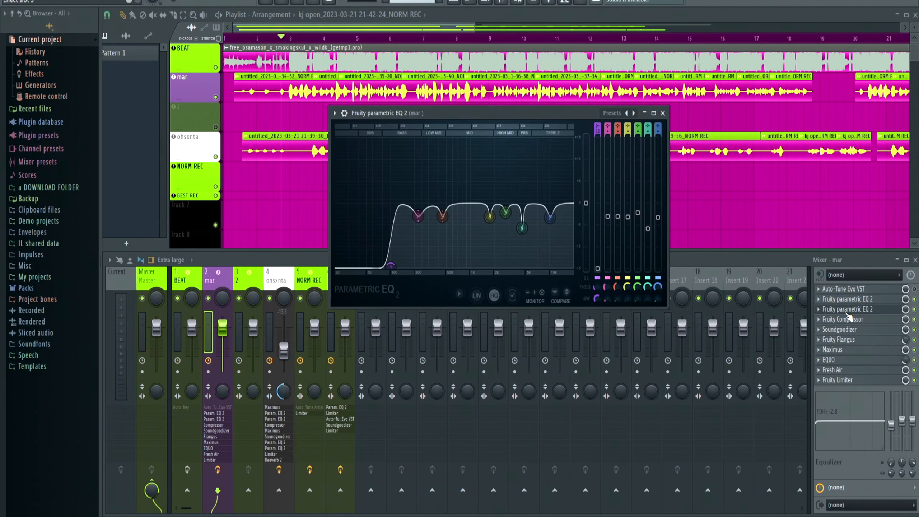
left_click(847, 313)
Adjust the mar track's volume fader to -0.7 dB while listening to the mix.
scroll(290, 48, "up", 1)
left_click_drag(222, 328, 222, 331)
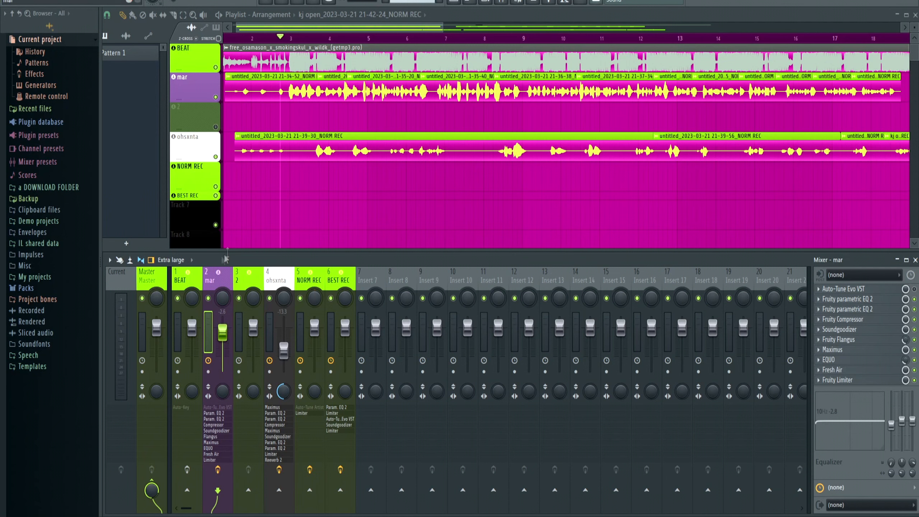
left_click(188, 283)
left_click(217, 284)
key("space")
left_click_drag(222, 332, 223, 328)
key("space")
Send the mar track to the mixer track named 2 and lower that track's fader to -14.3 dB, checking it in playback.
left_click(248, 490)
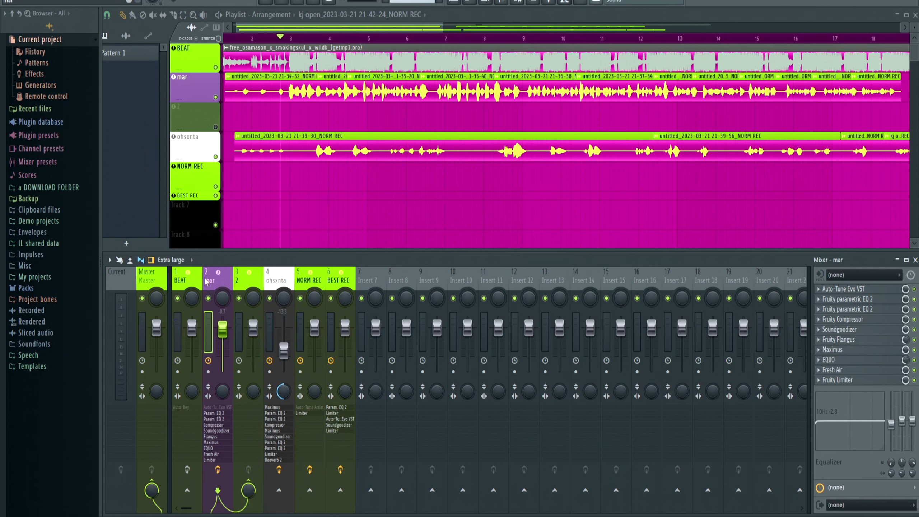
left_click(238, 280)
left_click(231, 285)
left_click_drag(253, 328, 254, 342)
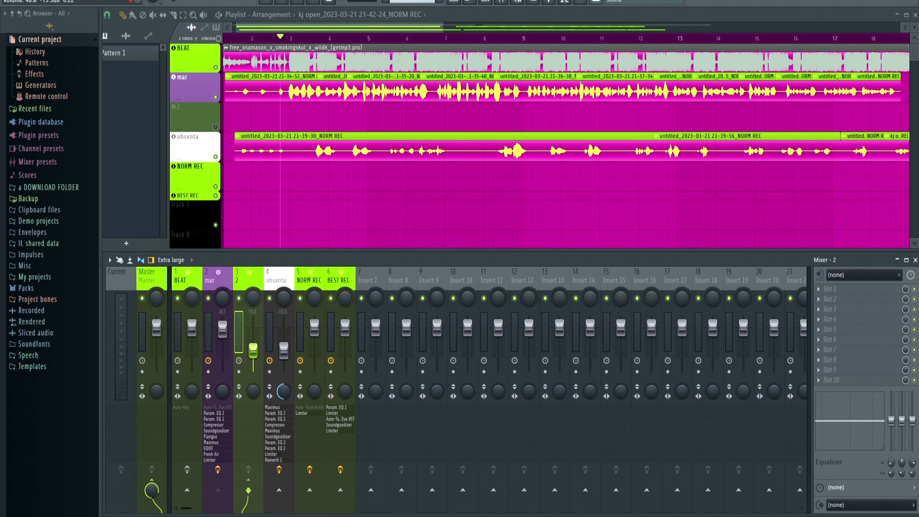
left_click_drag(253, 333, 254, 350)
key("space")
key("space")
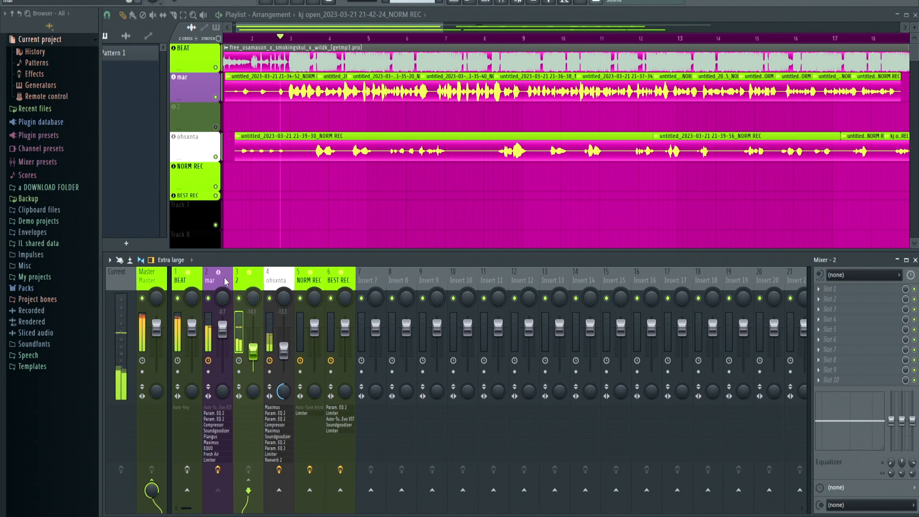
In the mar track's second Fruity parametric EQ 2, move band 1 lower and change its type to High pass.
left_click(224, 277)
left_click(242, 277)
left_click(218, 275)
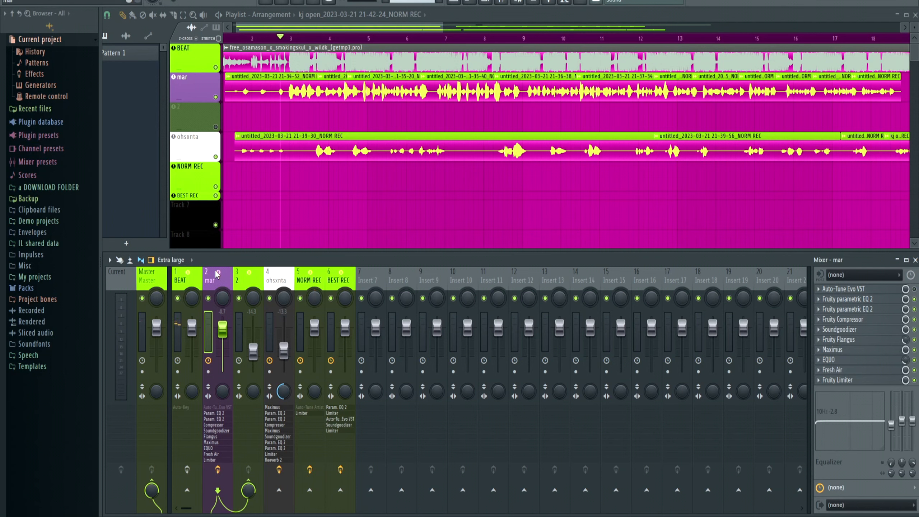
left_click(854, 312)
left_click_drag(389, 267, 369, 266)
right_click(371, 266)
mouse_move(384, 301)
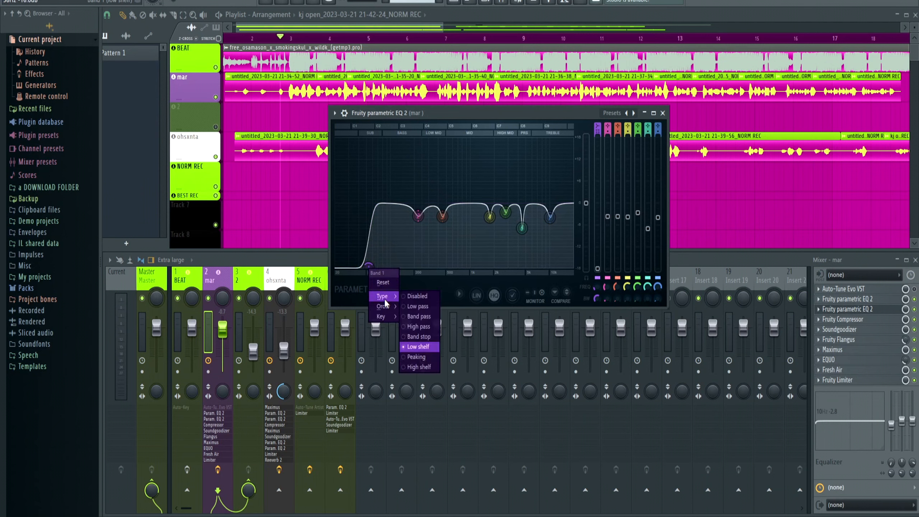
left_click(414, 328)
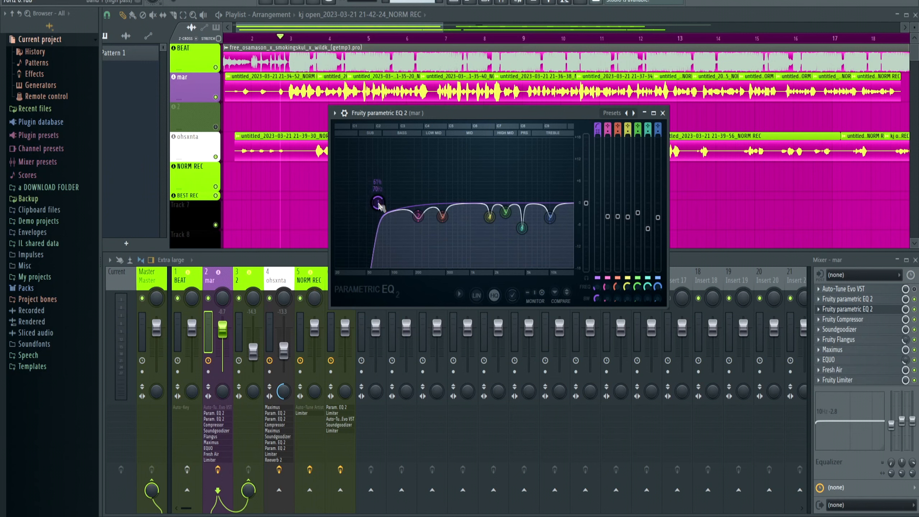
Adjust the slope order of the band 1 high-pass filter and place its cutoff at about 60 Hz during playback.
mouse_move(395, 233)
left_click(428, 261)
left_click_drag(378, 202, 367, 203)
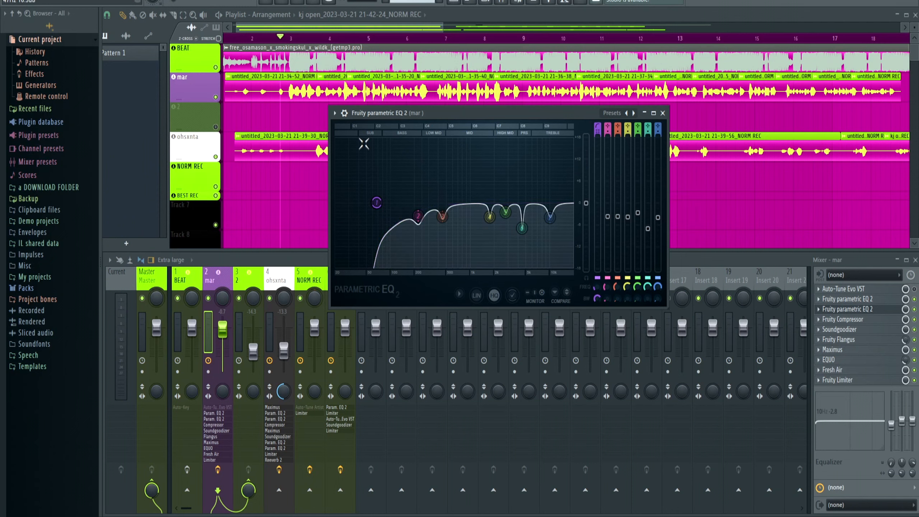
key("space")
mouse_move(376, 203)
left_mouse_down()
mouse_move(443, 202)
mouse_move(340, 202)
mouse_move(377, 203)
left_mouse_up()
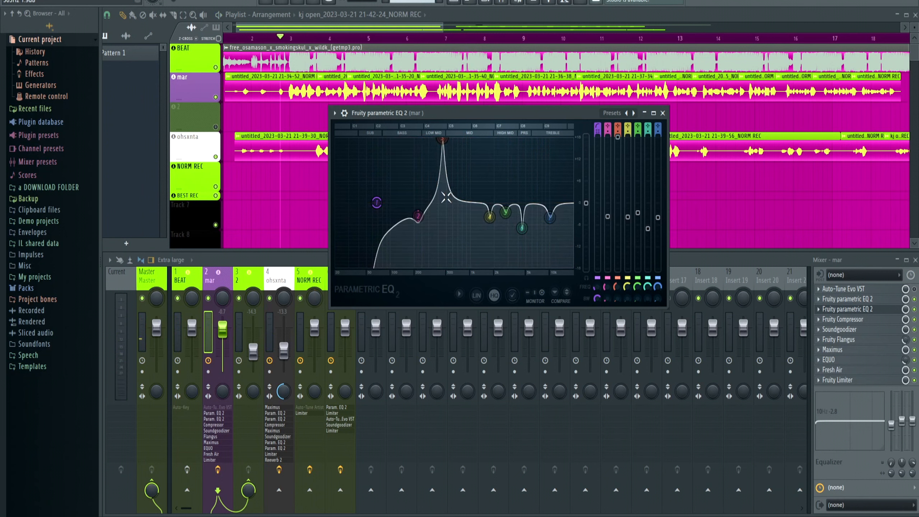
Sweep a boosted band 3 to about 604 Hz during playback, widen it to 25% and pull its level down into a cut.
key("ctrl+z")
key("space")
left_click_drag(443, 218, 458, 140)
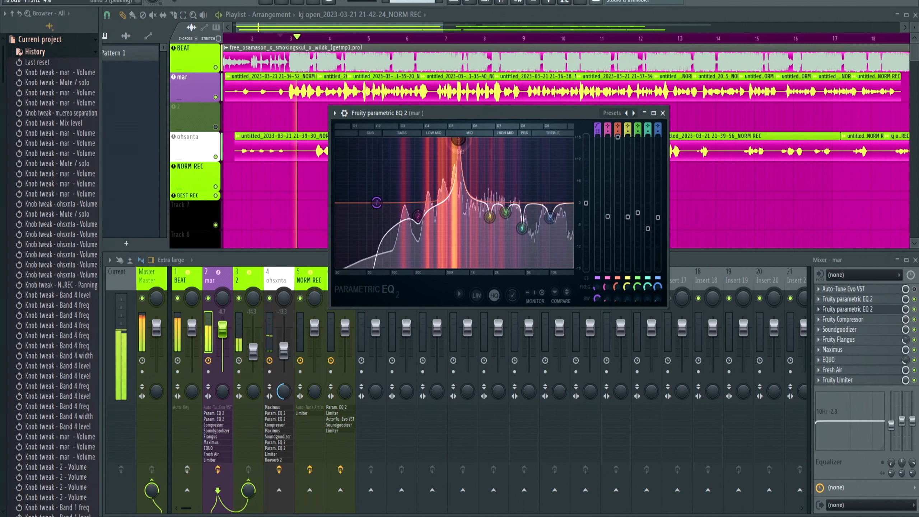
scroll(458, 141, "down", 4)
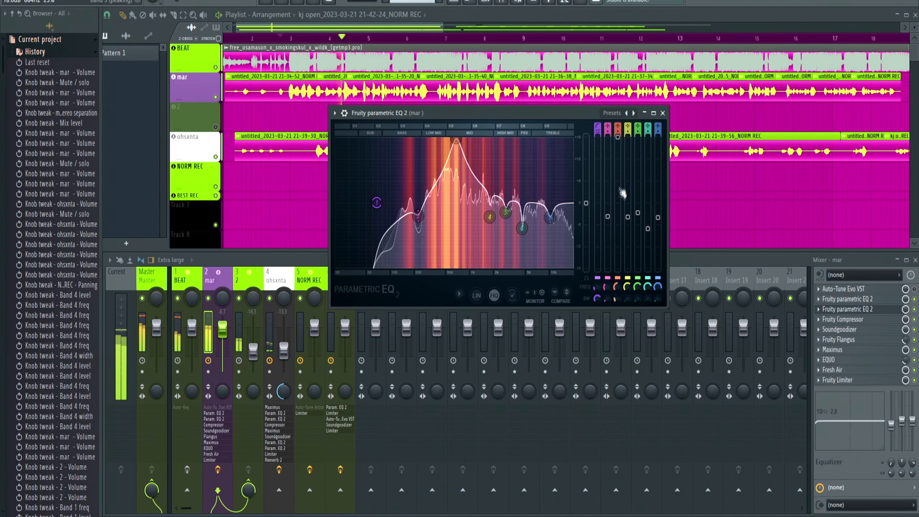
left_click_drag(617, 138, 618, 220)
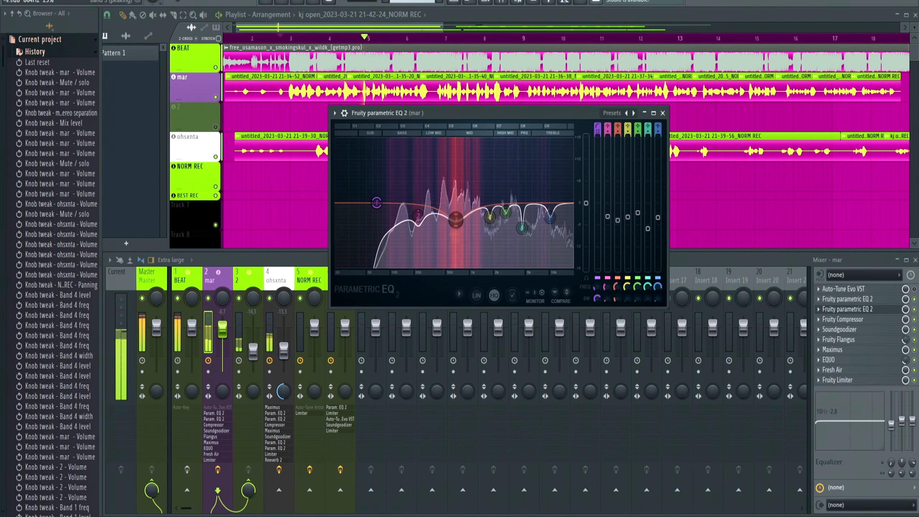
Reset band 2, sweep it boosted to 225 Hz, adjust its width to 24% and cut it by about 7.4 dB.
right_click(420, 217)
left_click(429, 231)
left_click_drag(395, 202, 418, 139)
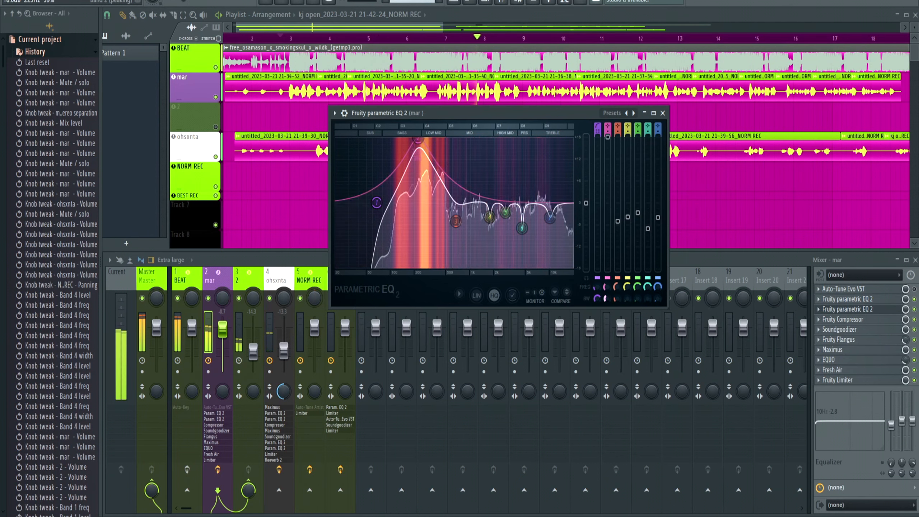
scroll(418, 140, "down", 4)
left_click_drag(608, 139, 609, 227)
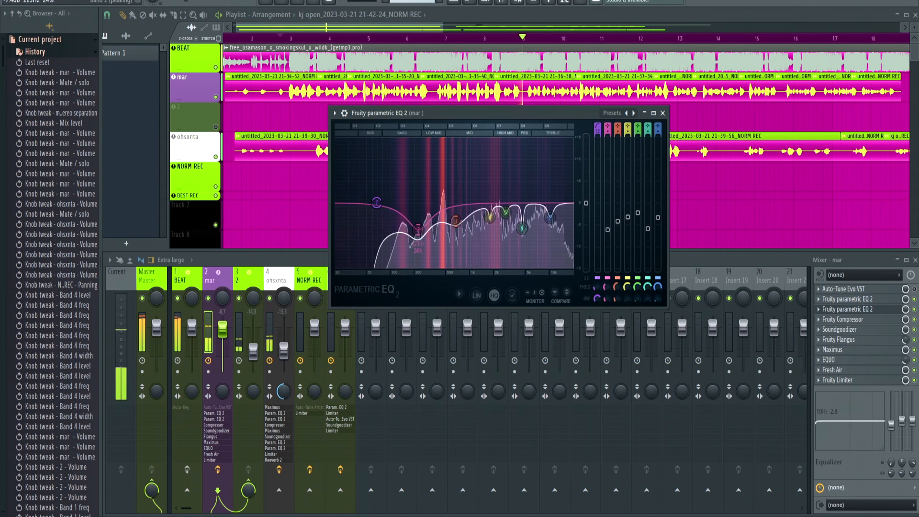
key("Escape")
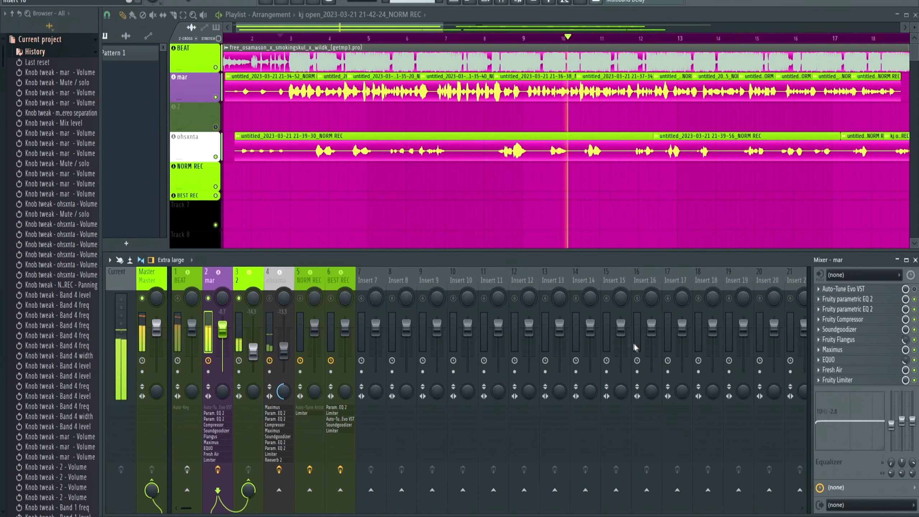
key("space")
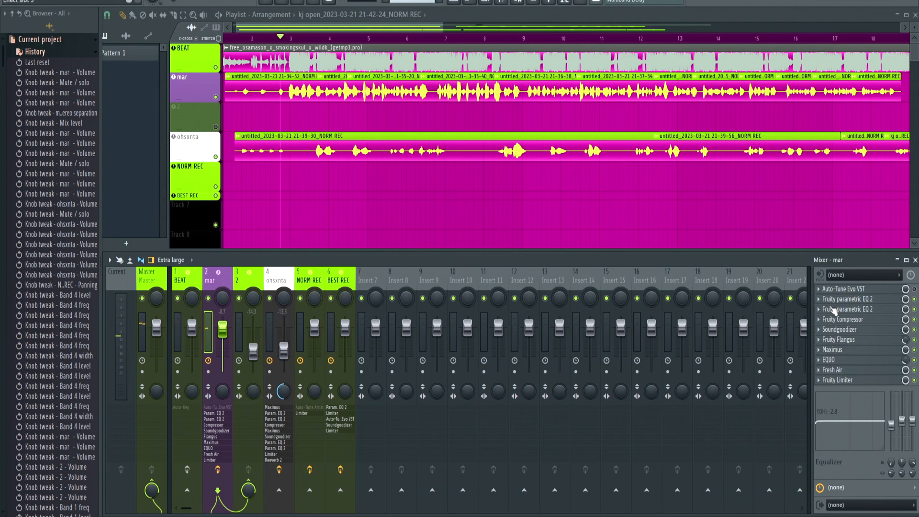
Reopen the mar track's second Fruity parametric EQ 2 to examine its curve and the upper bands' dips.
left_click(845, 310)
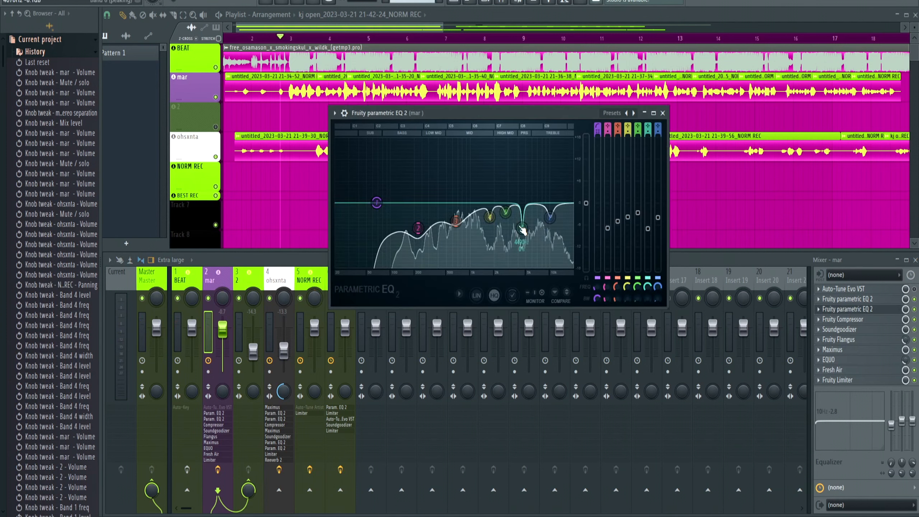
left_click_drag(551, 117, 552, 136)
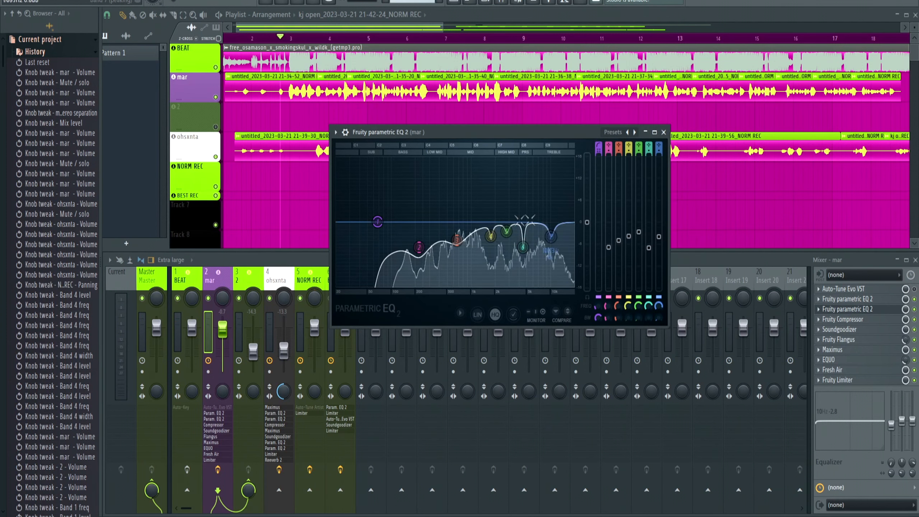
left_click(664, 132)
left_click(286, 37)
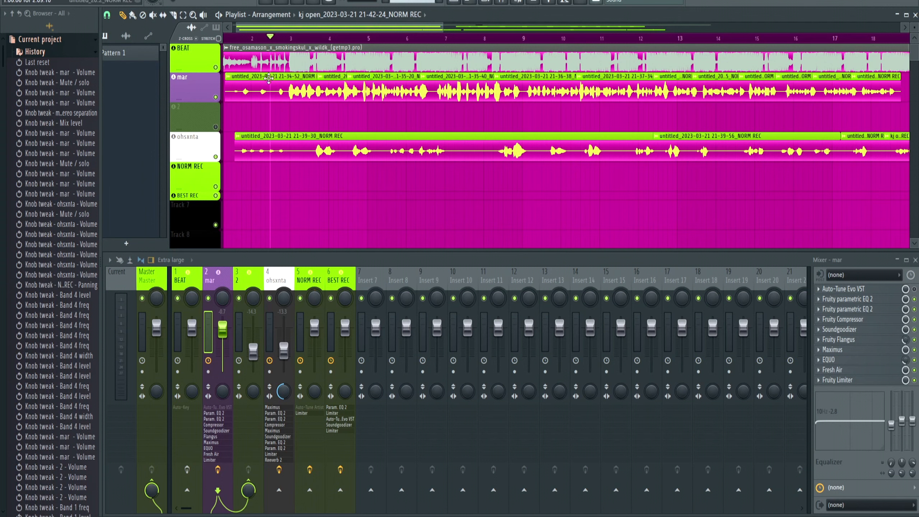
Solo the mar track and turn band 7 of its second EQ into a slightly boosted High shelf, checking it in playback.
right_click(208, 298)
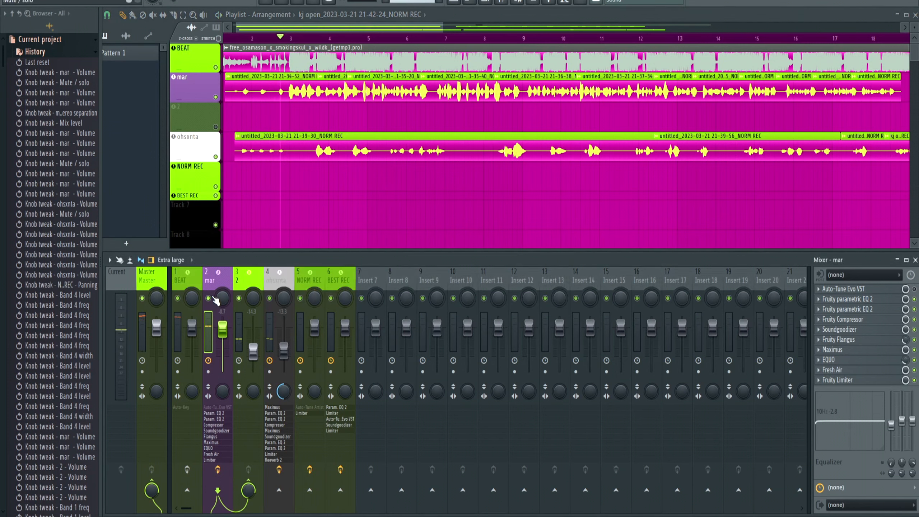
left_click(865, 311)
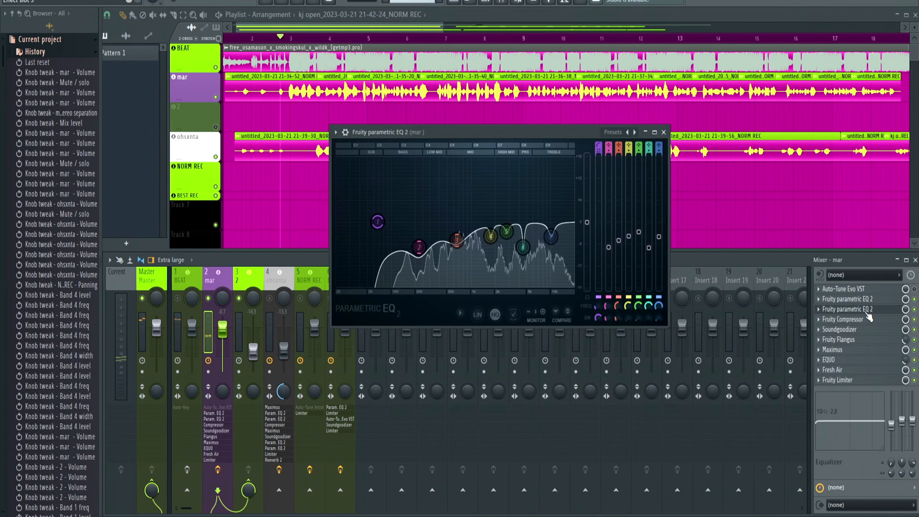
mouse_move(552, 237)
left_mouse_down()
mouse_move(560, 159)
mouse_move(550, 167)
mouse_move(546, 233)
left_mouse_up()
right_click(552, 234)
left_click(563, 243)
right_click(546, 224)
mouse_move(548, 249)
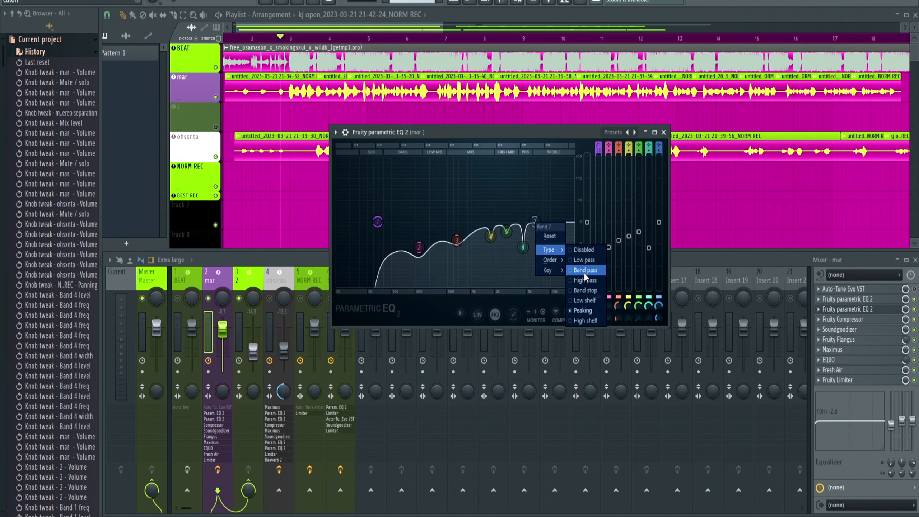
left_click(585, 320)
mouse_move(535, 222)
left_mouse_down()
mouse_move(530, 191)
mouse_move(522, 233)
mouse_move(531, 191)
mouse_move(531, 209)
left_mouse_up()
key("space")
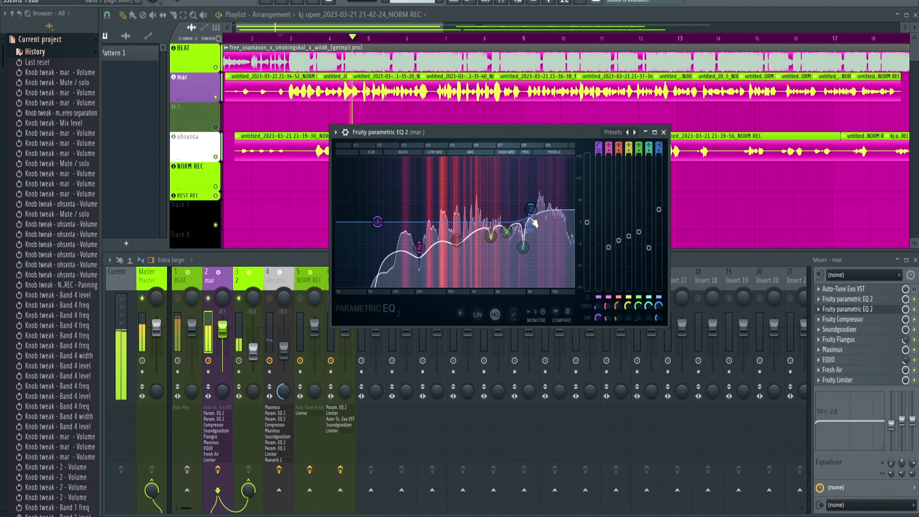
Reset band 6, narrow its width to 17%, sweep it with a boost and place it as a slight cut near 5686 Hz.
key("space")
right_click(523, 249)
left_click(537, 262)
left_click_drag(517, 221, 534, 170)
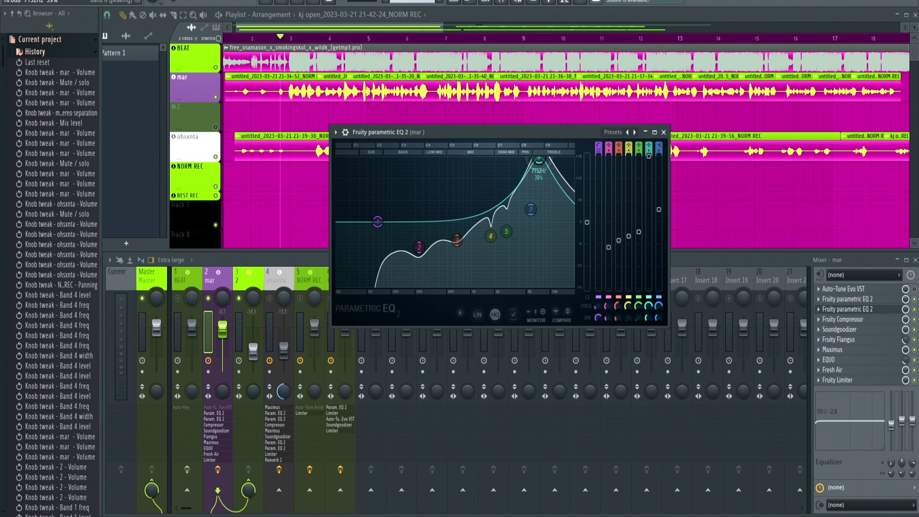
left_click_drag(535, 160, 536, 159)
left_click_drag(648, 317, 648, 321)
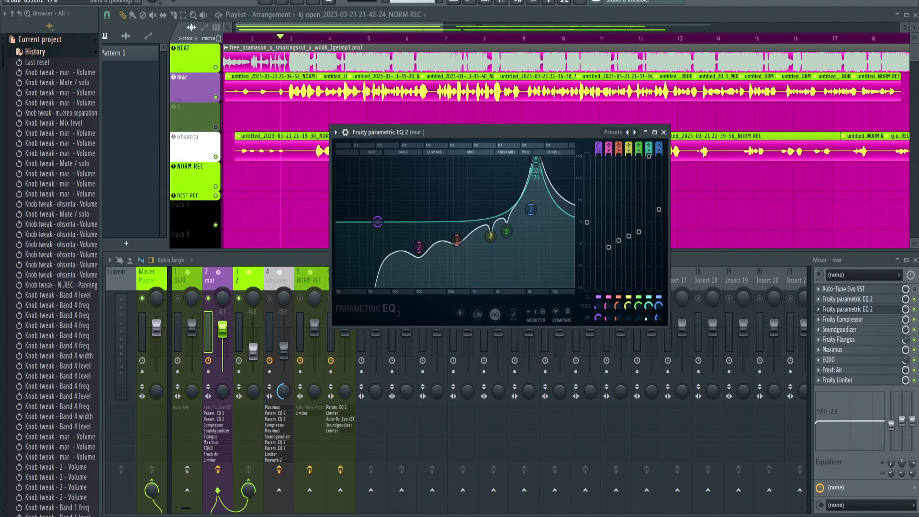
key("space")
left_click_drag(536, 159, 531, 192)
key("space")
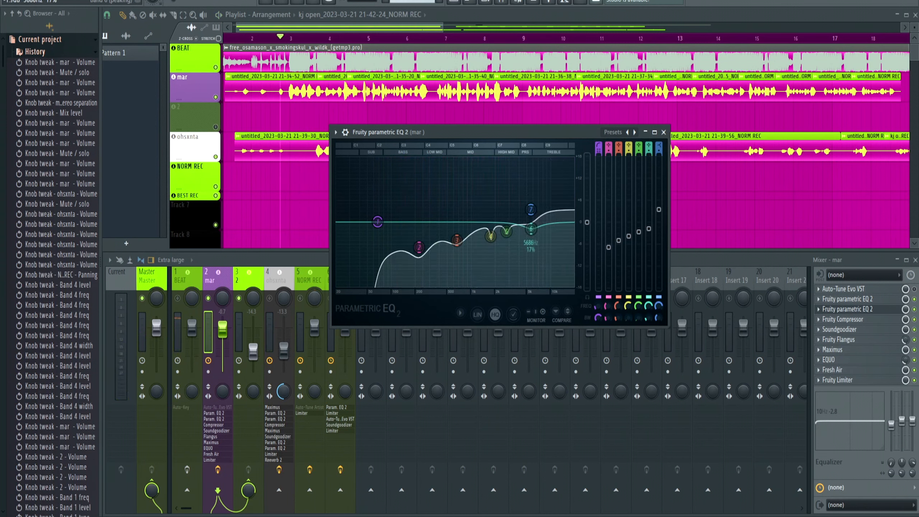
key("space")
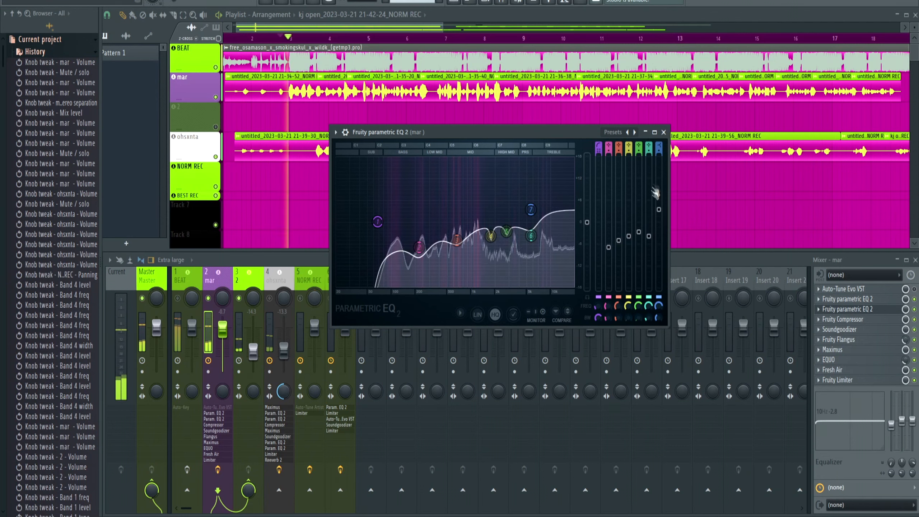
left_click(664, 132)
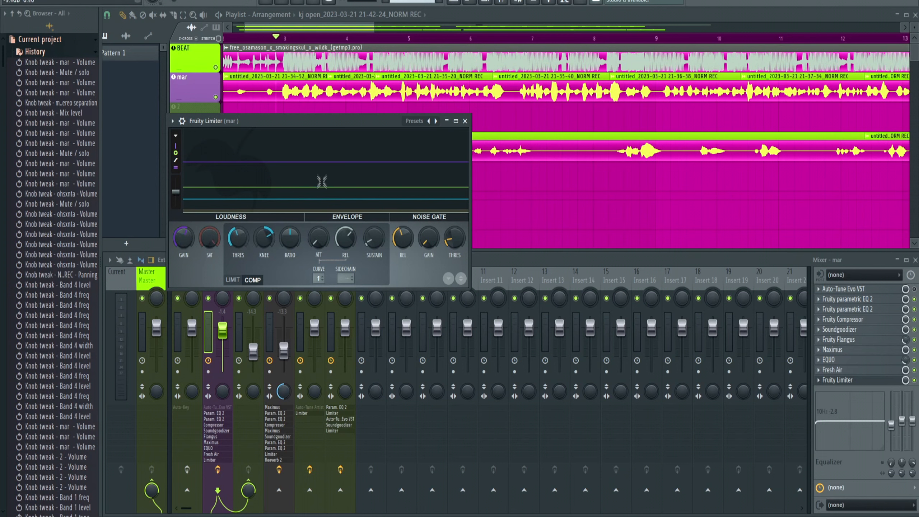
During playback, zero the compressor threshold and knee in the mar track's Fruity Limiter and switch it to its limiter settings.
key("space")
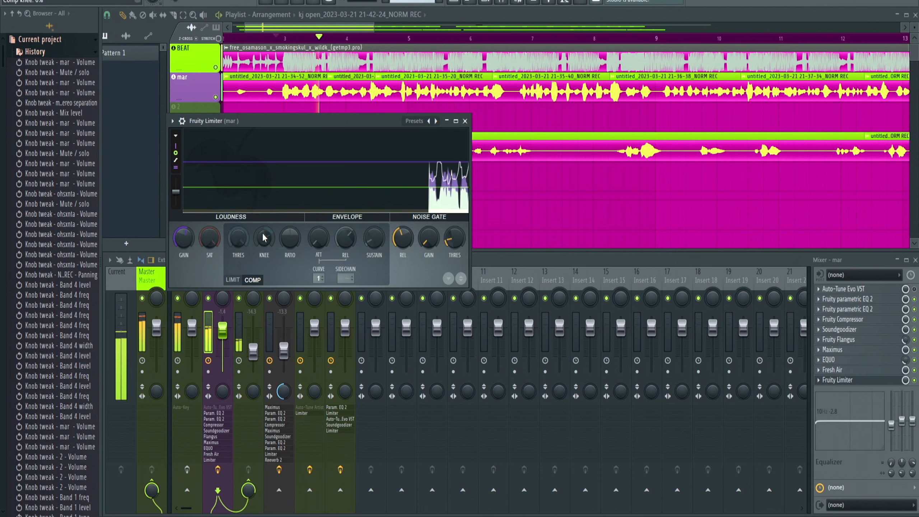
left_click(233, 279)
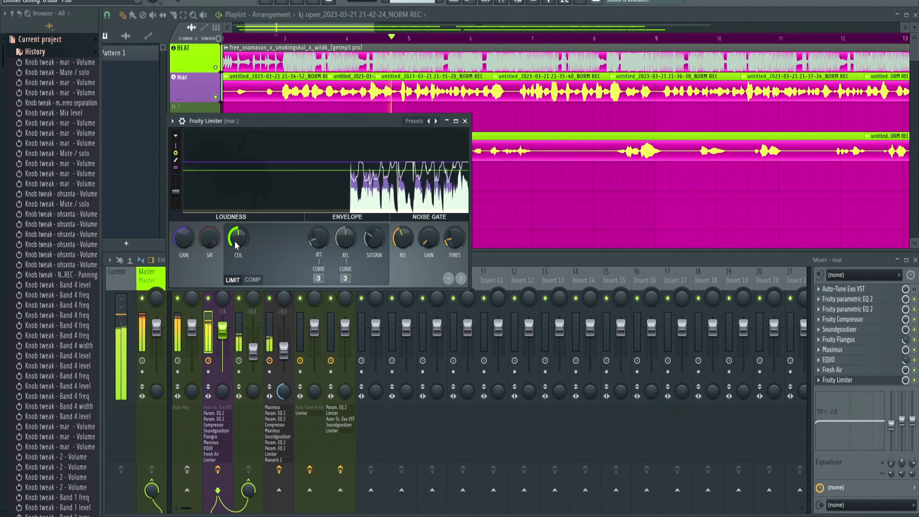
key("Escape")
key("space")
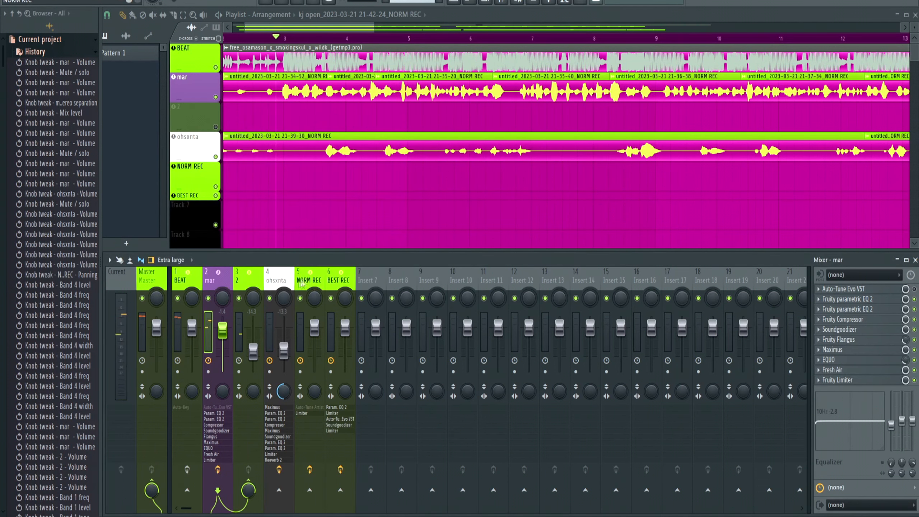
Reopen the mar track's Fruity Limiter and examine its ceiling and other limiter settings.
left_click(854, 380)
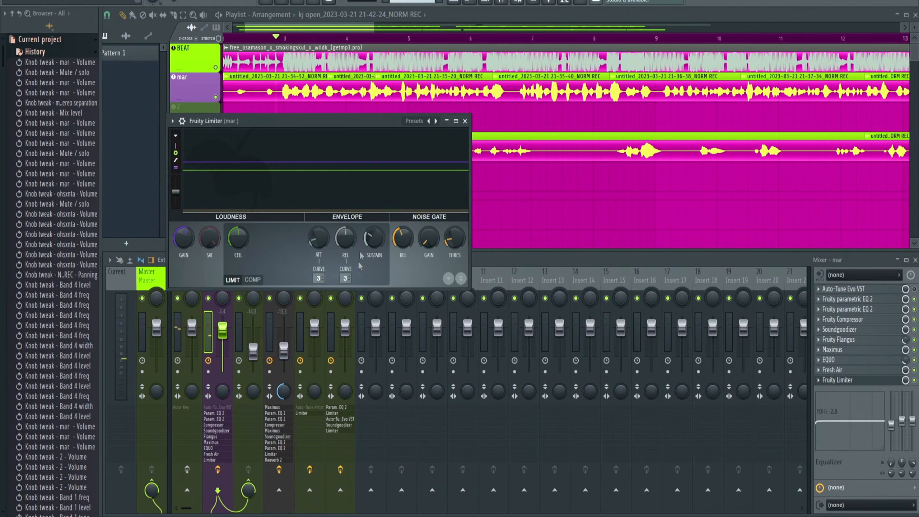
left_click_drag(237, 238, 237, 242)
left_click(848, 380)
left_click(846, 380)
left_click(848, 380)
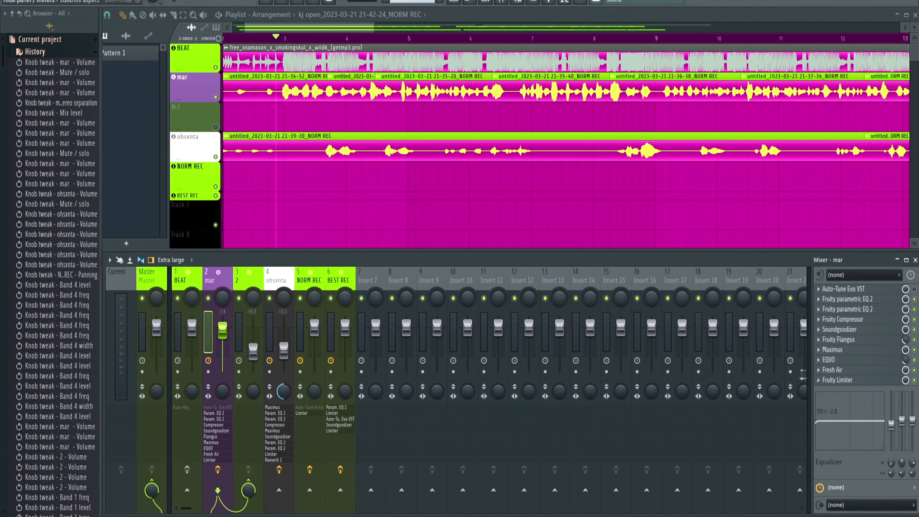
left_click(847, 381)
left_click(863, 380)
left_click(840, 381)
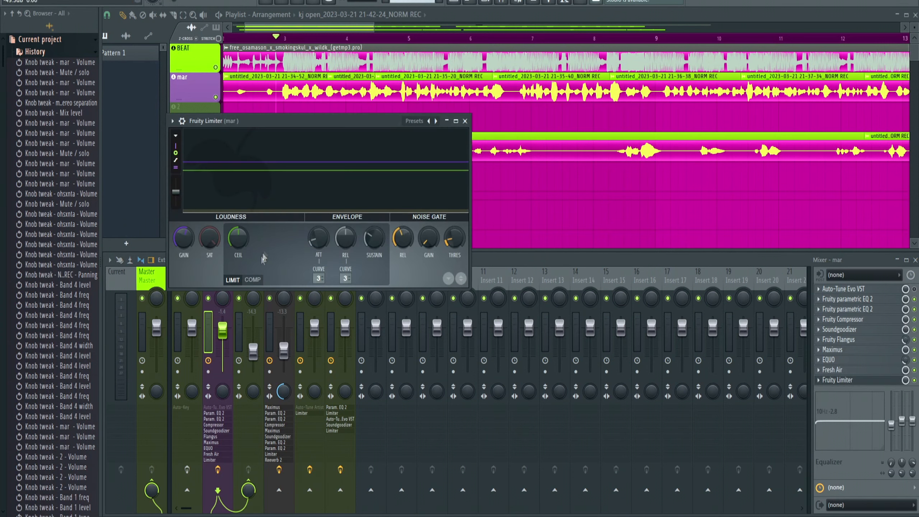
left_click(465, 121)
left_click(869, 381)
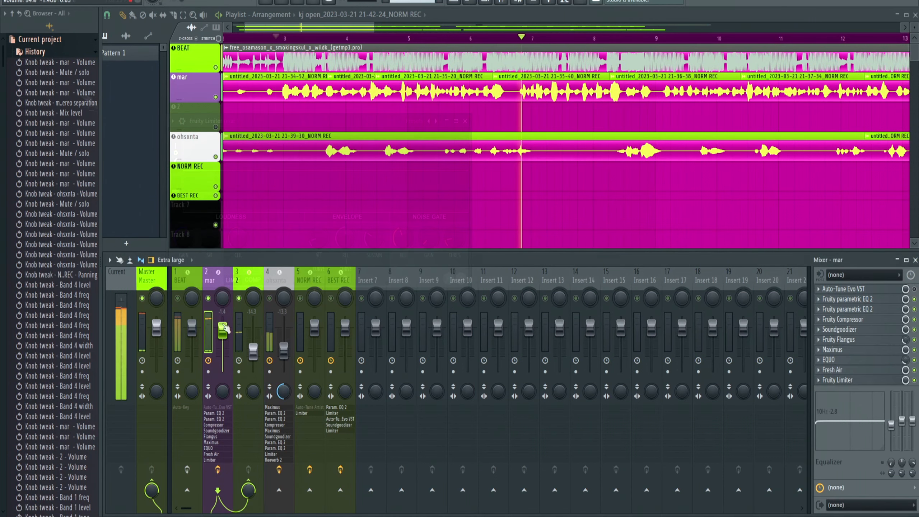
Lower the mar track's volume fader to -3.7 dB, comparing the track soloed and in the full mix.
right_click(208, 298)
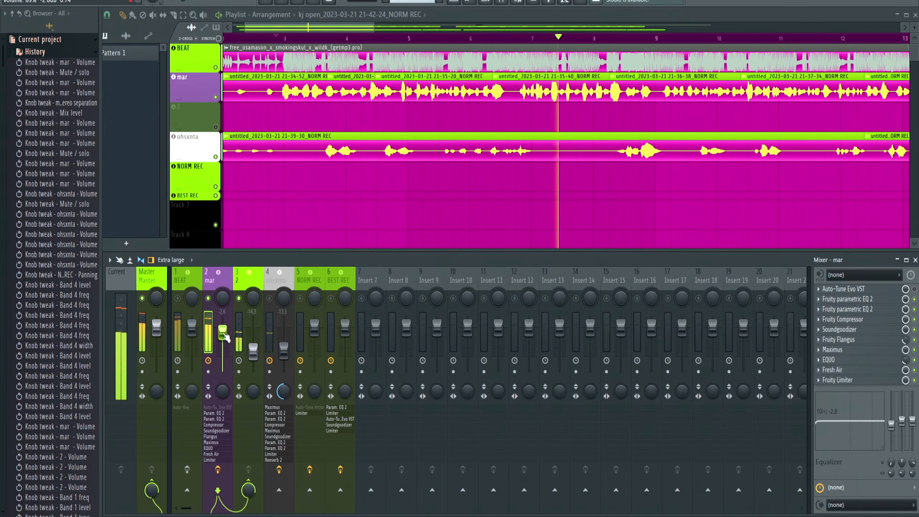
right_click(209, 298)
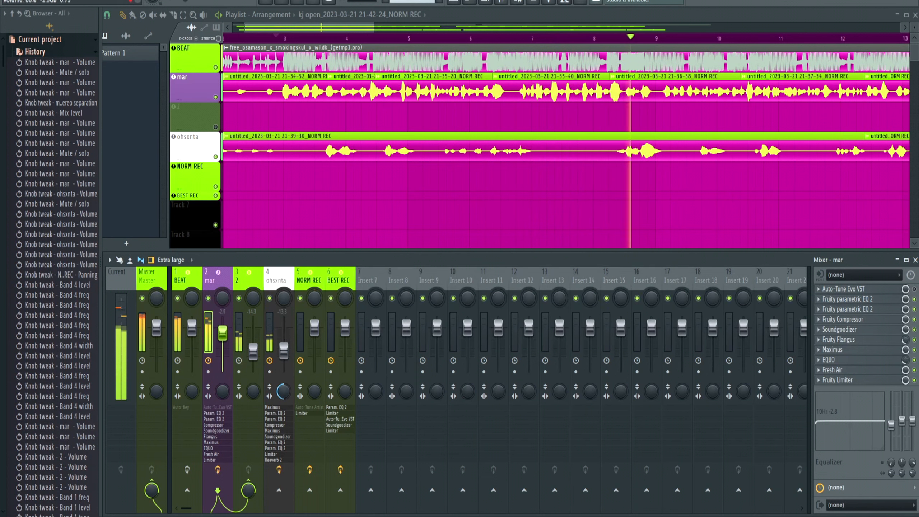
left_click_drag(223, 333, 223, 335)
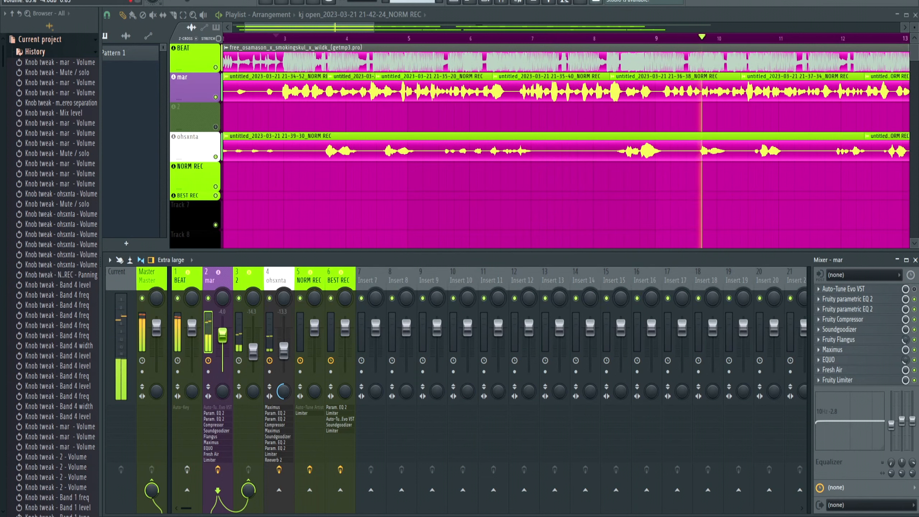
right_click(209, 298)
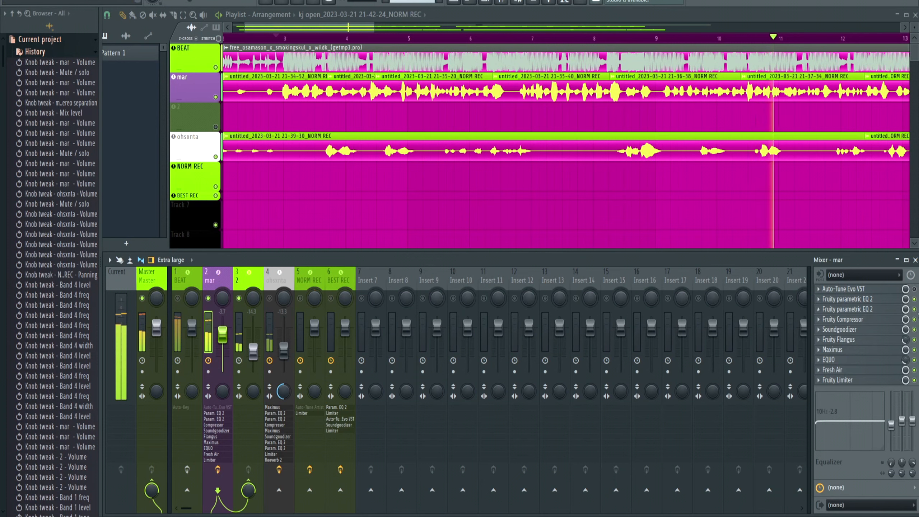
In the mar track's second EQ, reset band 4, sweep it boosted during playback, narrow its width and turn it into a cut.
key("space")
left_click(861, 312)
right_click(493, 233)
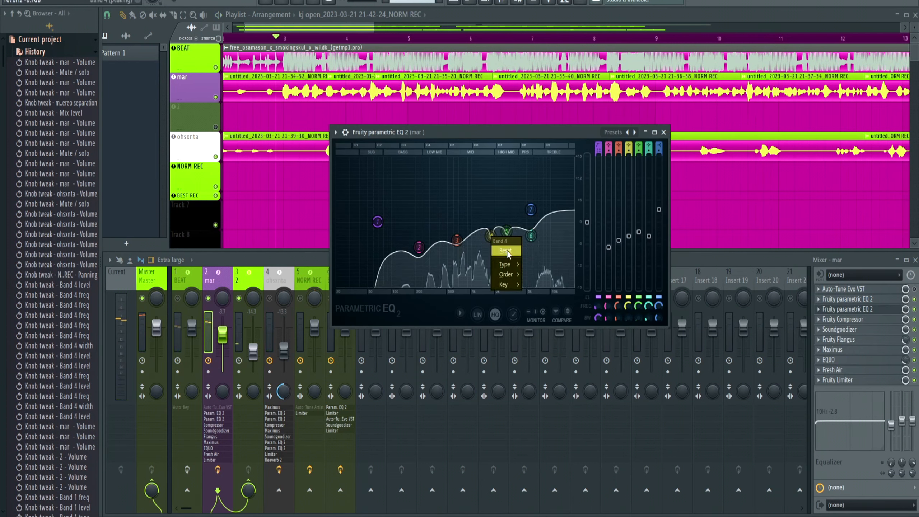
left_click(506, 250)
left_click_drag(457, 222, 495, 159)
key("space")
left_click_drag(628, 318, 629, 328)
left_click_drag(629, 157, 629, 237)
Sweep band 5 with a boost to about 3.8 kHz, pull it down into a cut and close the EQ.
left_click_drag(506, 231, 517, 160)
left_click_drag(639, 157, 639, 238)
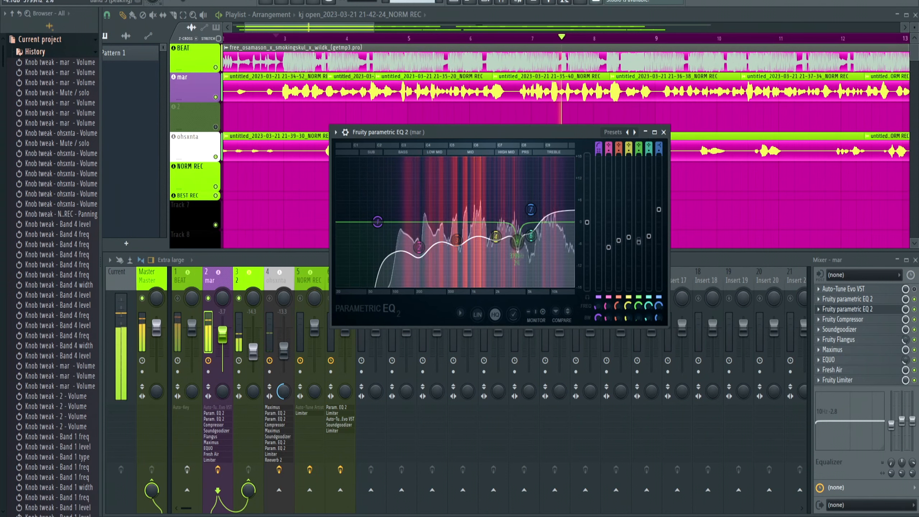
left_click(663, 132)
Toggle the mar track's solo and give the middle band of its mixer equalizer a slight boost at about 760 Hz.
right_click(209, 298)
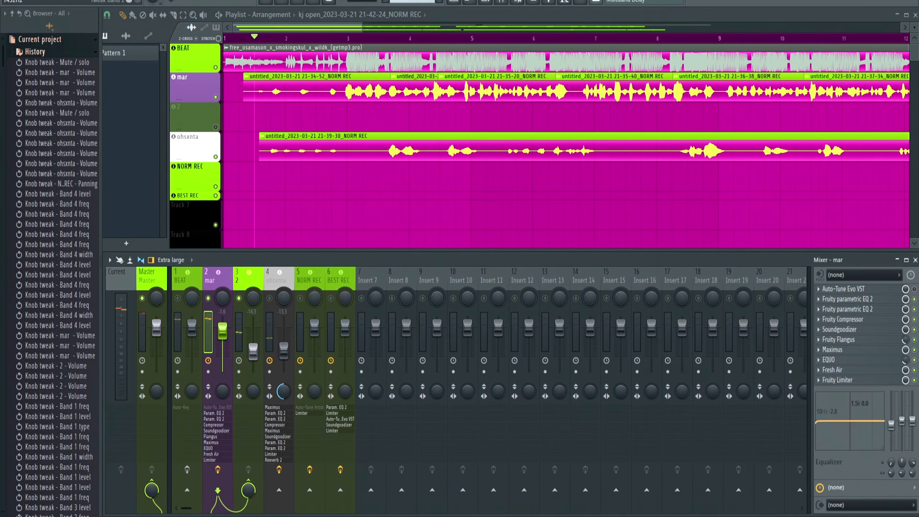
mouse_move(850, 421)
left_mouse_down()
mouse_move(856, 397)
mouse_move(842, 427)
left_mouse_up()
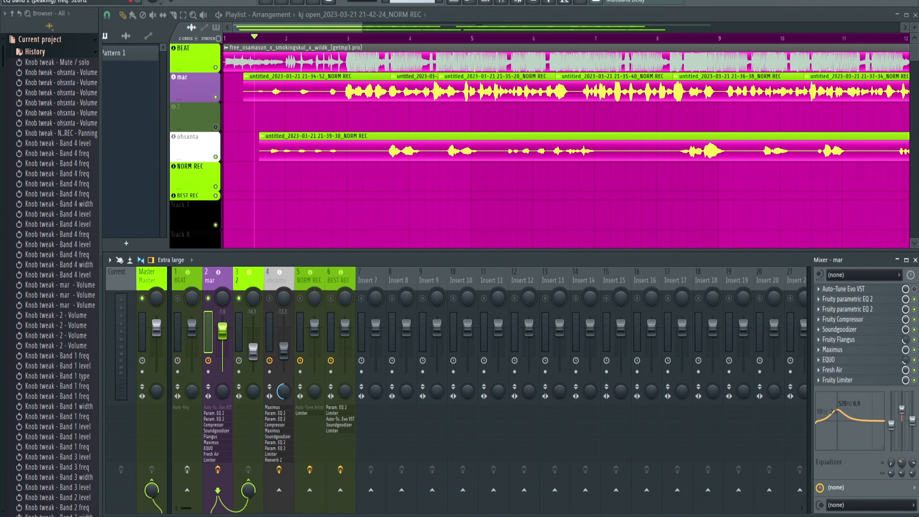
mouse_move(842, 415)
left_mouse_down()
mouse_move(848, 400)
mouse_move(854, 426)
mouse_move(837, 406)
mouse_move(842, 395)
mouse_move(841, 419)
left_mouse_up()
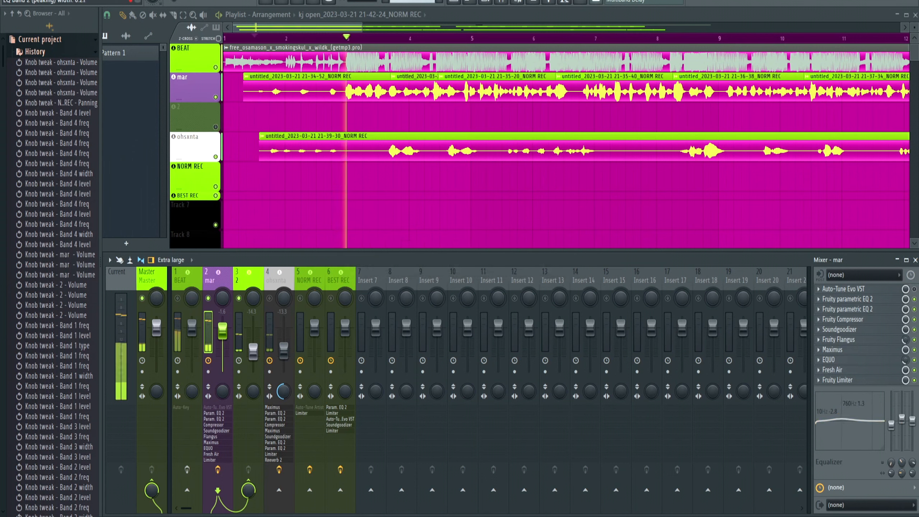
During playback, adjust the three bands of the mar track's mixer equalizer to about 110 Hz, 940 Hz and 12.2 kHz.
left_click_drag(902, 419, 901, 417)
key("space")
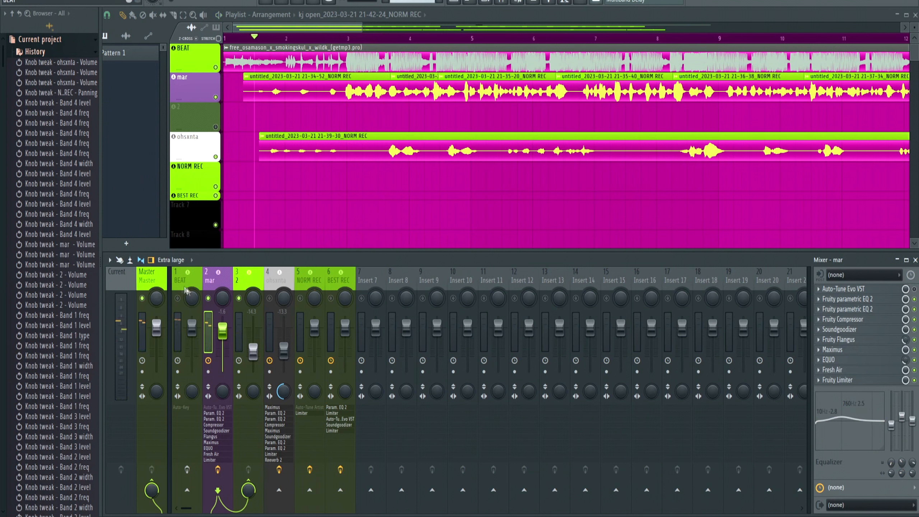
key("space")
left_click_drag(844, 391, 843, 419)
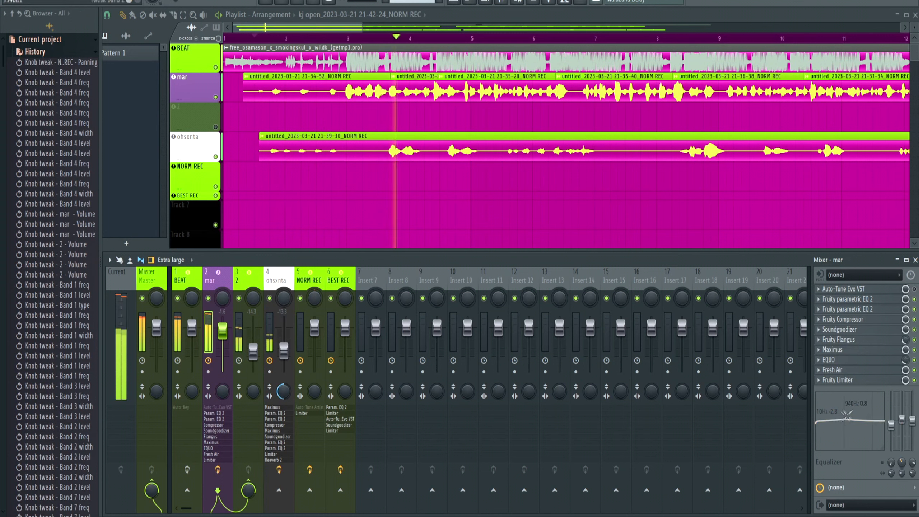
left_click_drag(875, 419, 878, 420)
mouse_move(817, 422)
left_mouse_down()
mouse_move(826, 399)
mouse_move(824, 426)
mouse_move(823, 419)
left_mouse_up()
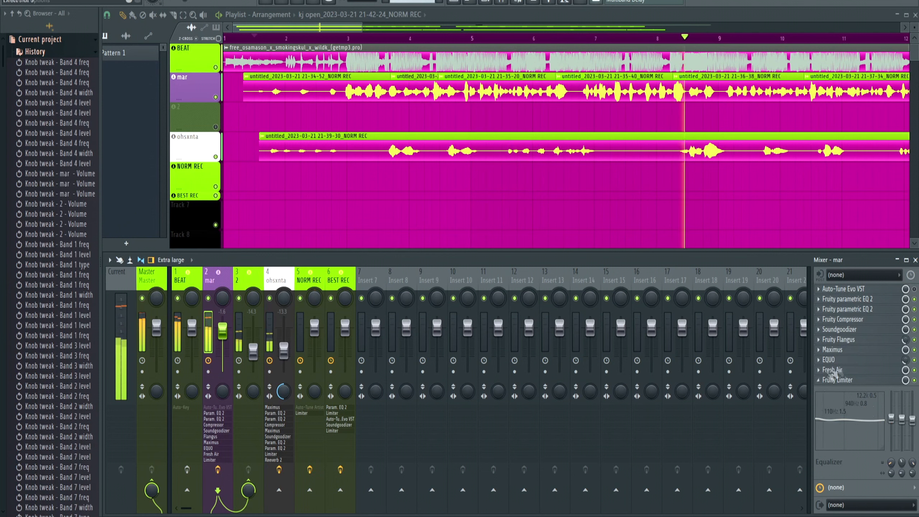
Toggle the mar track's solo to compare, disable its Fresh Air effect and delete EQUO from its effect chain.
right_click(209, 298)
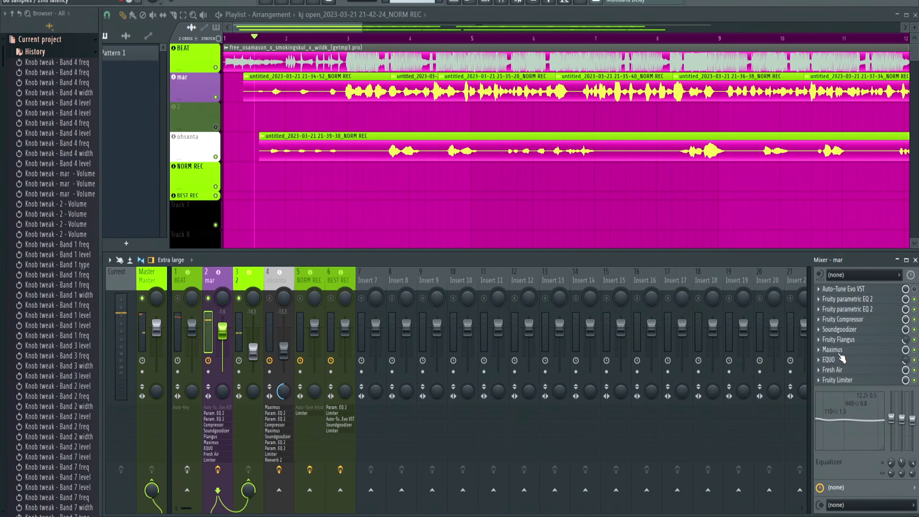
left_click(843, 359)
left_click(845, 360)
left_click(818, 359)
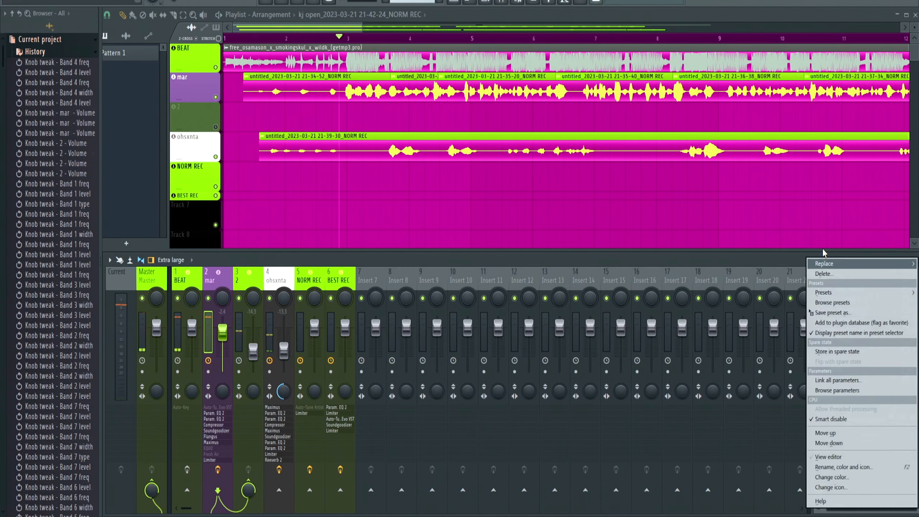
left_click(829, 273)
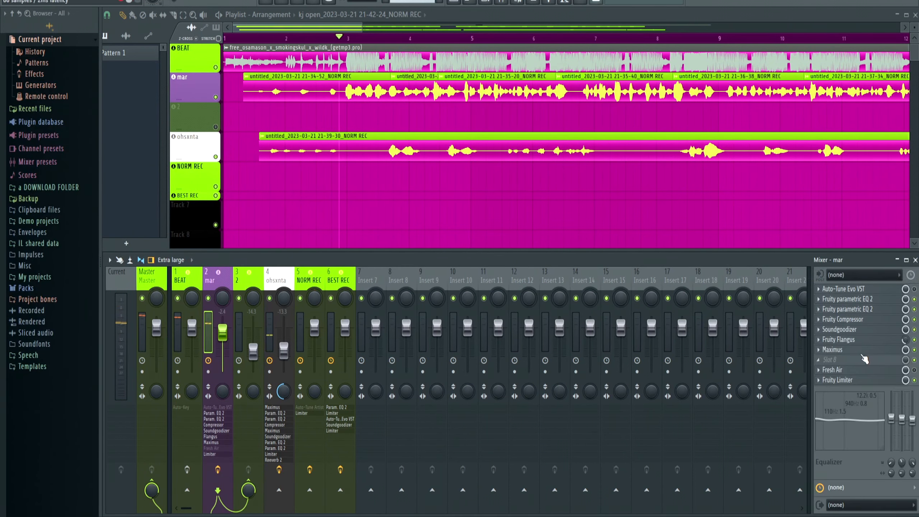
Adjust the high band in the mar track's Maximus, comparing the track soloed and in the mix, and close the plugin.
left_click(832, 349)
left_click_drag(462, 156, 567, 174)
mouse_move(538, 209)
left_mouse_down()
mouse_move(495, 209)
mouse_move(547, 209)
mouse_move(535, 210)
mouse_move(553, 184)
mouse_move(553, 223)
mouse_move(586, 210)
mouse_move(586, 199)
mouse_move(586, 215)
mouse_move(586, 198)
left_mouse_up()
right_click(209, 298)
left_click(597, 167)
key("space")
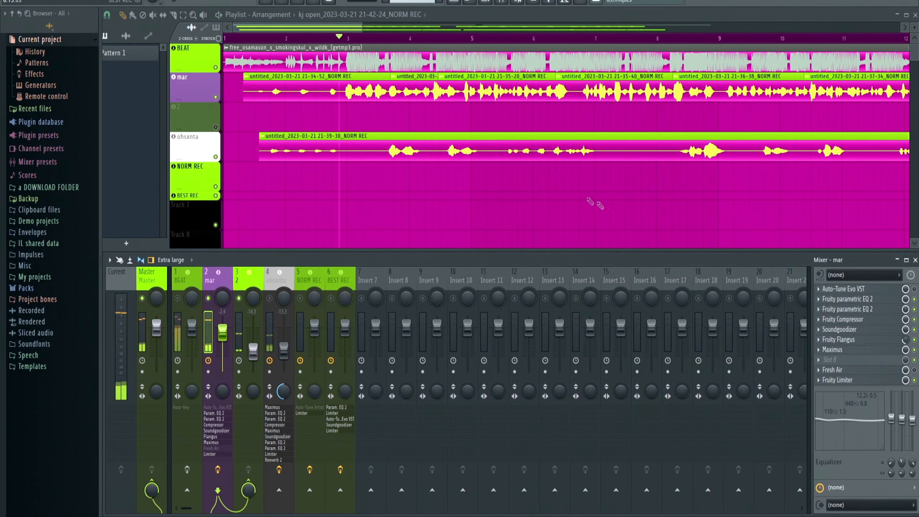
left_click(831, 348)
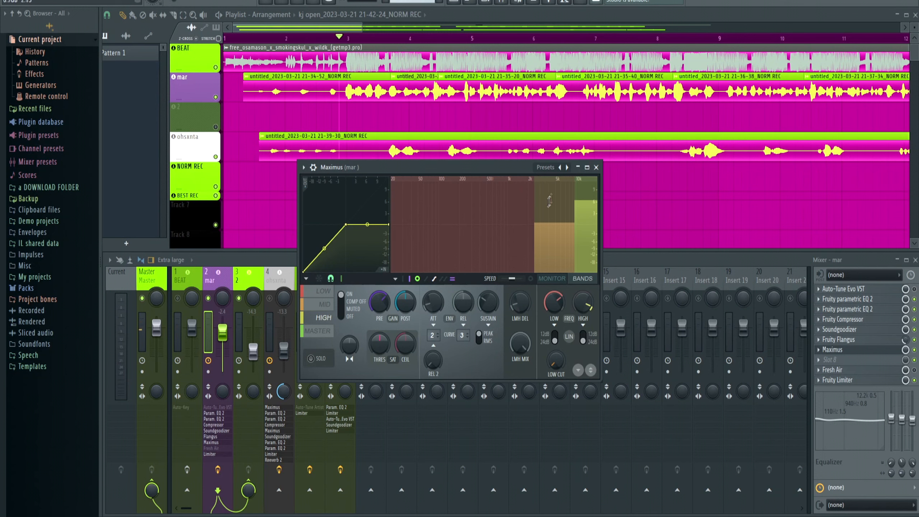
left_click(596, 167)
Check the mar track's Fruity Compressor settings and lower the track's volume fader to about -2.7 dB during playback.
left_click(853, 331)
left_click(854, 330)
left_click(856, 321)
left_click_drag(366, 145, 412, 154)
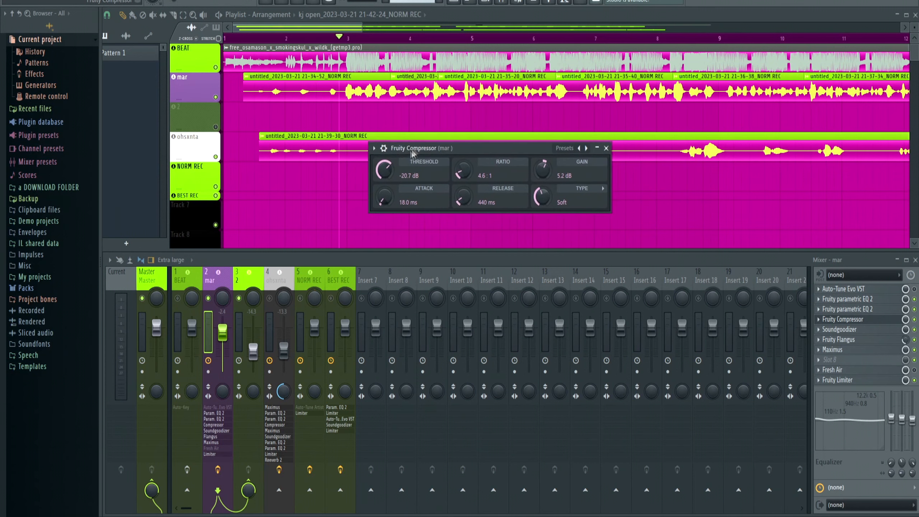
left_click(606, 147)
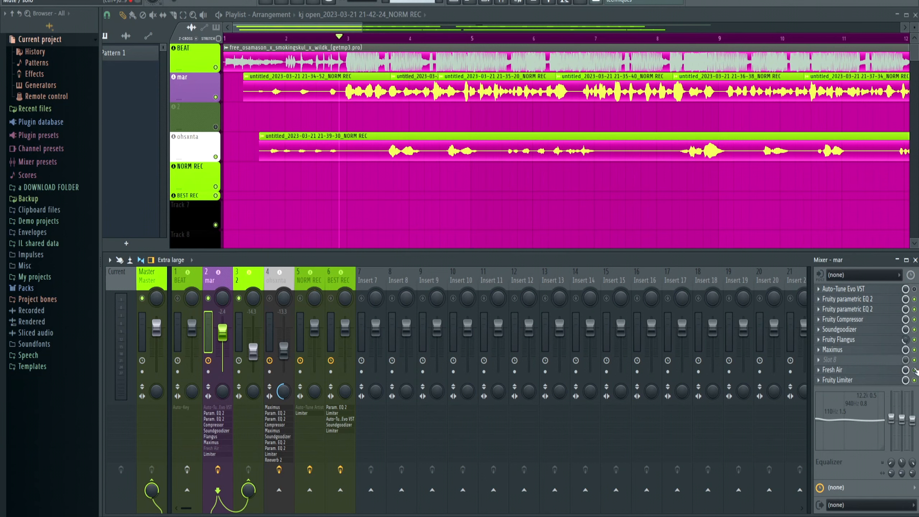
key("space")
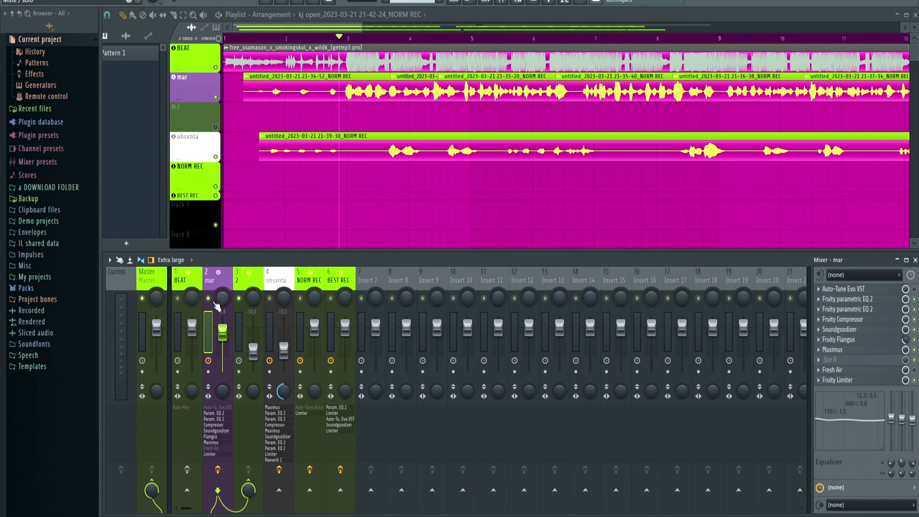
left_click_drag(222, 333, 223, 334)
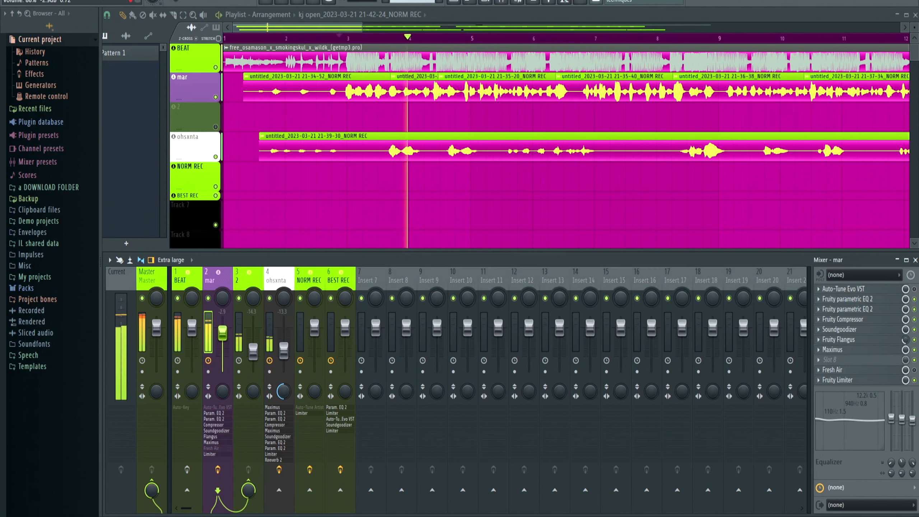
Add a second Fruity Compressor in the mar track's empty slot 8 and load its "best" preset.
left_click(472, 222)
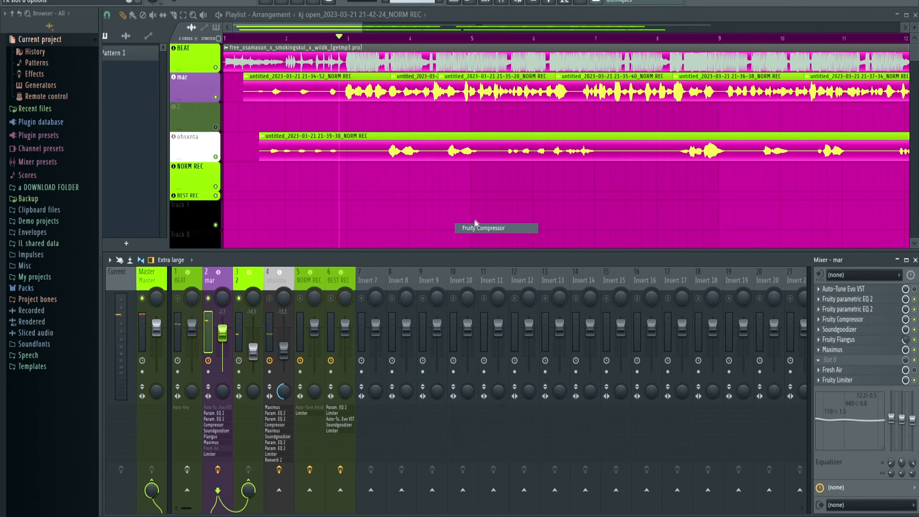
left_click(893, 361)
left_click(892, 362)
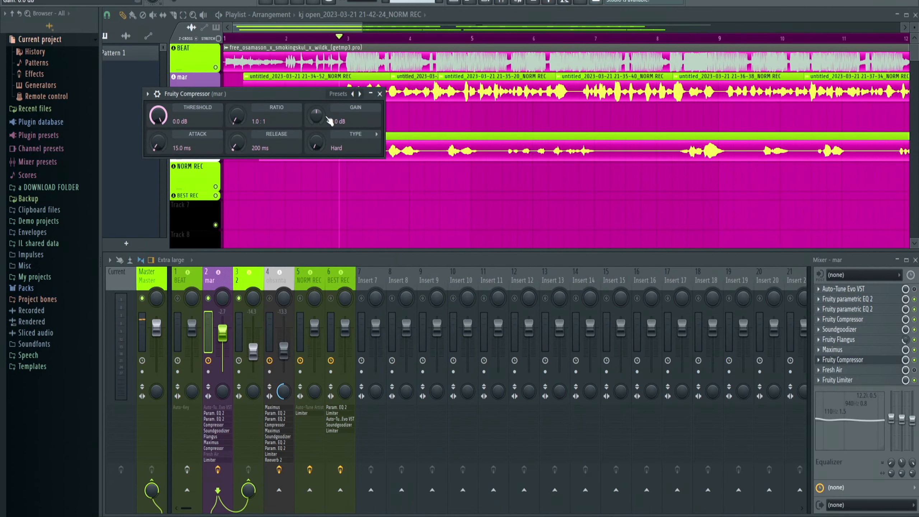
left_click(342, 95)
left_click(358, 130)
left_click_drag(256, 97, 382, 137)
Fine-tune the new compressor's gain and set the mar fader to about -2.6 dB, comparing the track soloed and in the full mix.
key("space")
key("space")
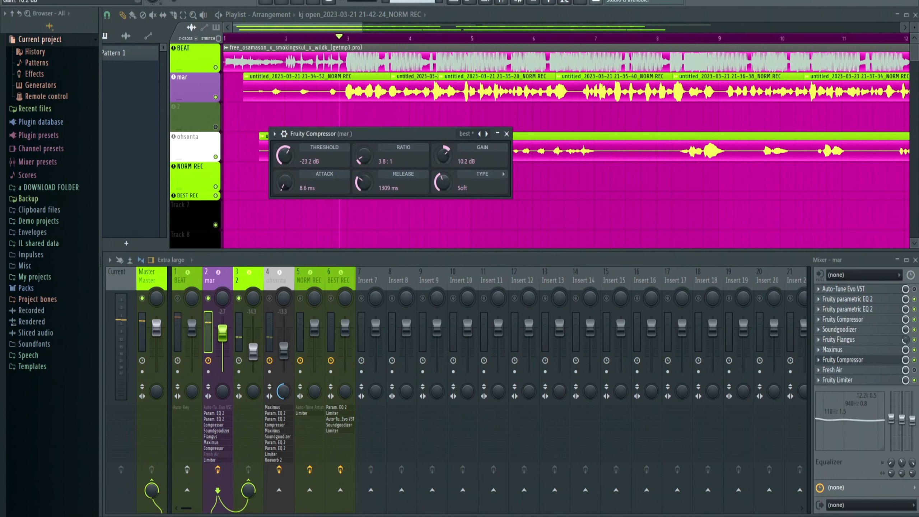
left_click_drag(443, 155, 443, 156)
left_click(204, 302)
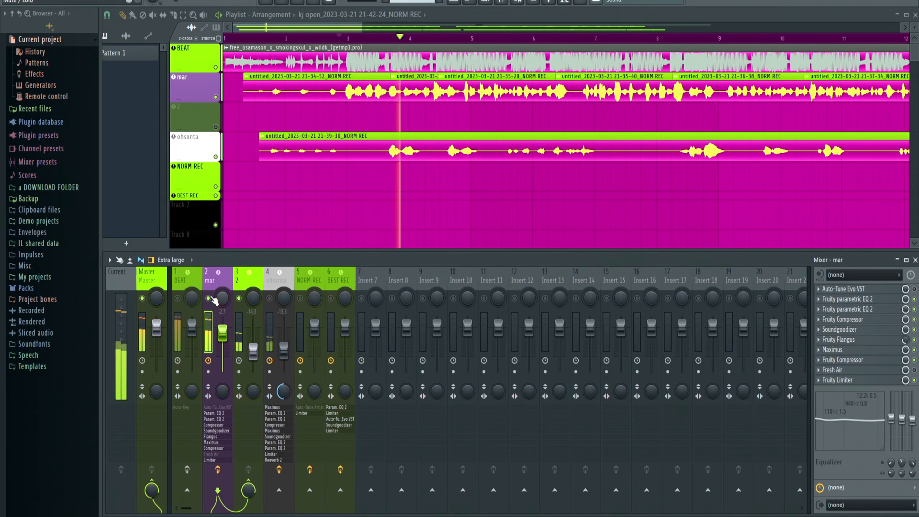
right_click(209, 298)
left_click_drag(223, 331, 222, 330)
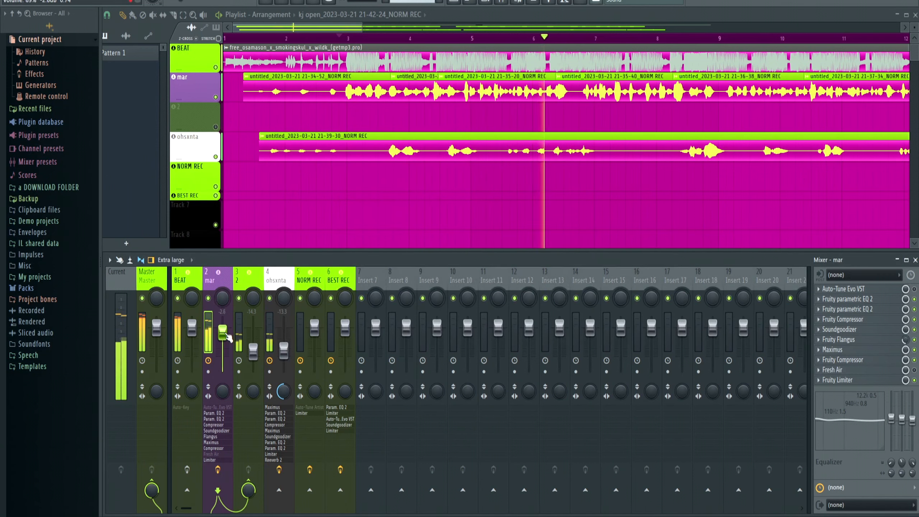
key("space")
Replace Auto-Tune Evo in the mar track's first effect slot with Fruity Flangus.
left_click(845, 310)
left_click(845, 310)
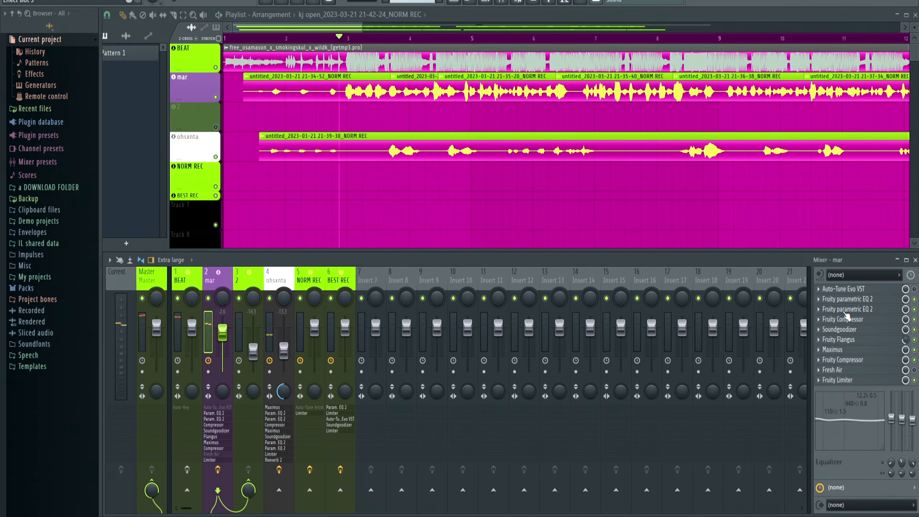
left_click(818, 289)
left_click(822, 292)
left_click(818, 289)
mouse_move(825, 275)
left_click(587, 296)
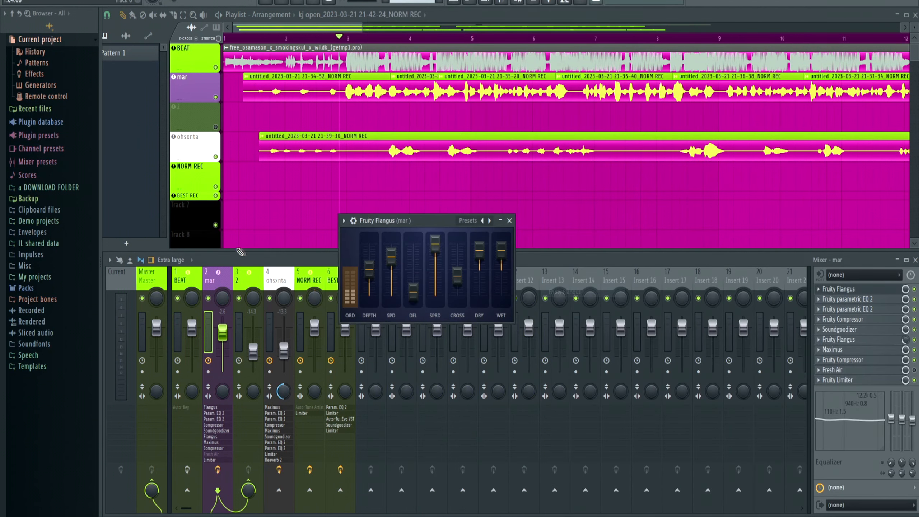
Load the "double double" preset in the first-slot Fruity Flangus and set its mix level to about 12% during playback.
left_click_drag(404, 219, 489, 209)
left_click(839, 291)
left_click(841, 293)
left_click(549, 211)
left_click(576, 244)
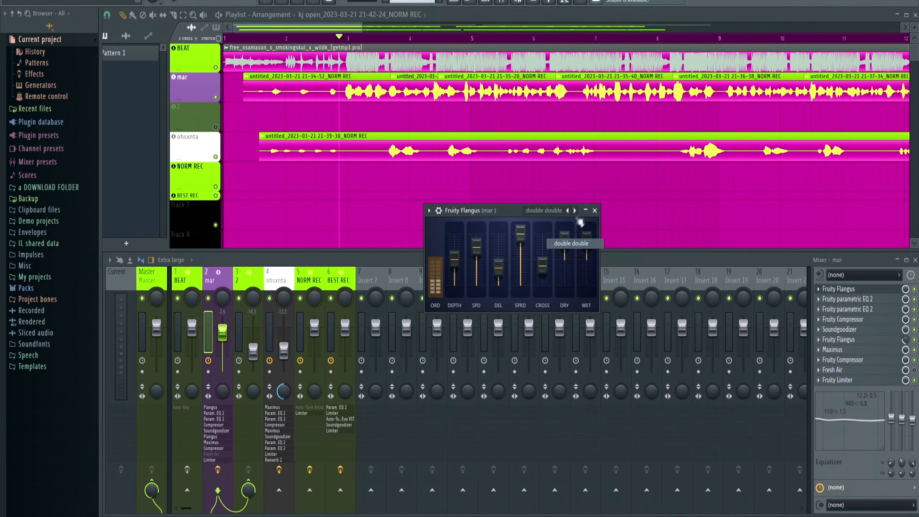
left_click(594, 210)
key("space")
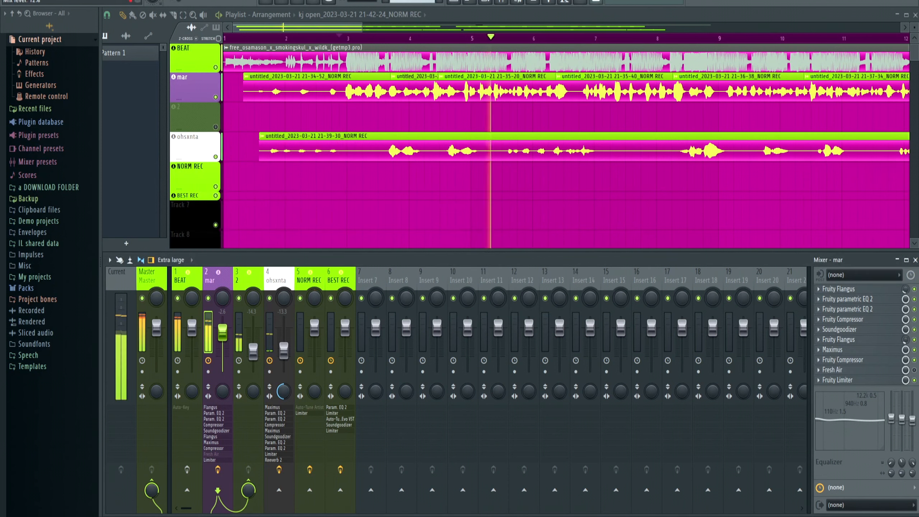
key("space")
Remove the mar track's older Fruity Flangus and add Fruity Reeverb 2 at the end of the chain, after the limiter.
left_click(818, 340)
mouse_move(832, 267)
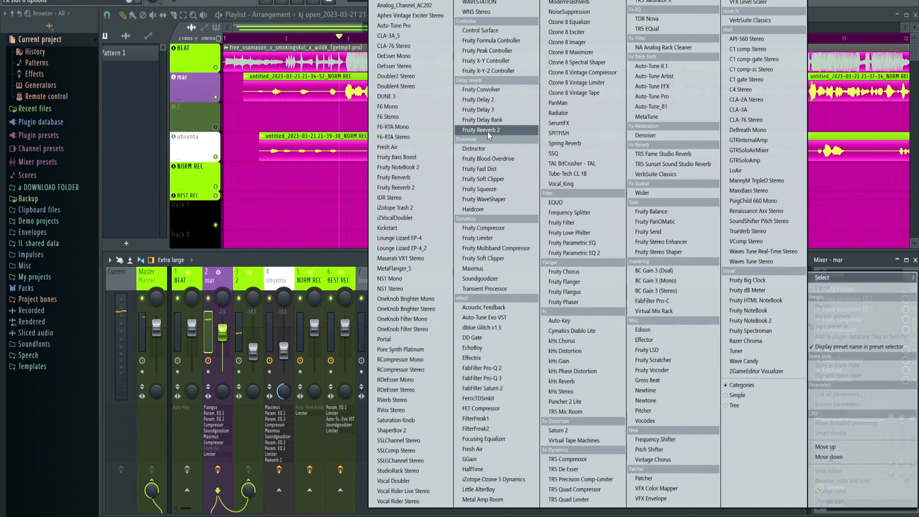
left_click(480, 130)
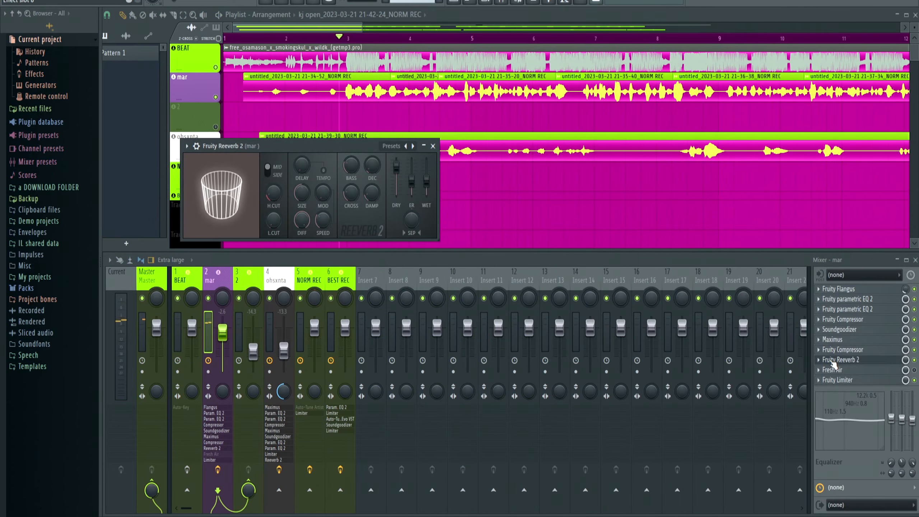
left_click_drag(833, 384, 833, 380)
Adjust Fruity Reeverb 2's room size, bass and wet level during playback and lower the effect's mix level.
left_click_drag(408, 183, 537, 252)
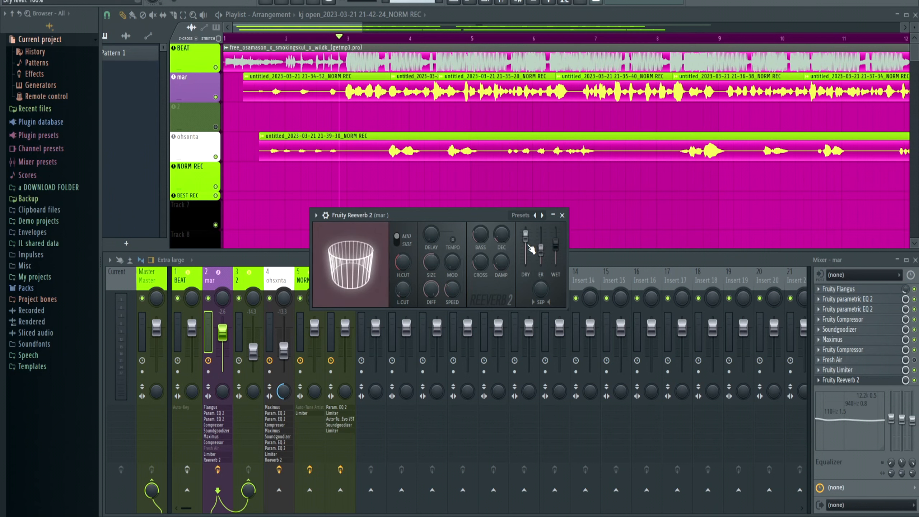
key("space")
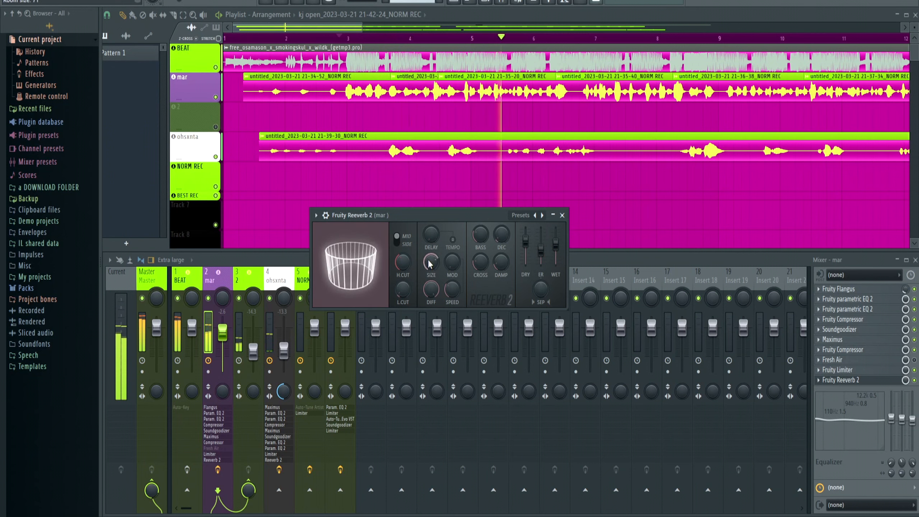
left_click_drag(482, 239, 481, 250)
left_click_drag(555, 244, 555, 234)
left_click_drag(905, 380, 905, 415)
left_click(894, 382)
Toggle the mar track's solo during playback and adjust Fruity Reeverb 2's early reflection level to about 44%.
right_click(208, 298)
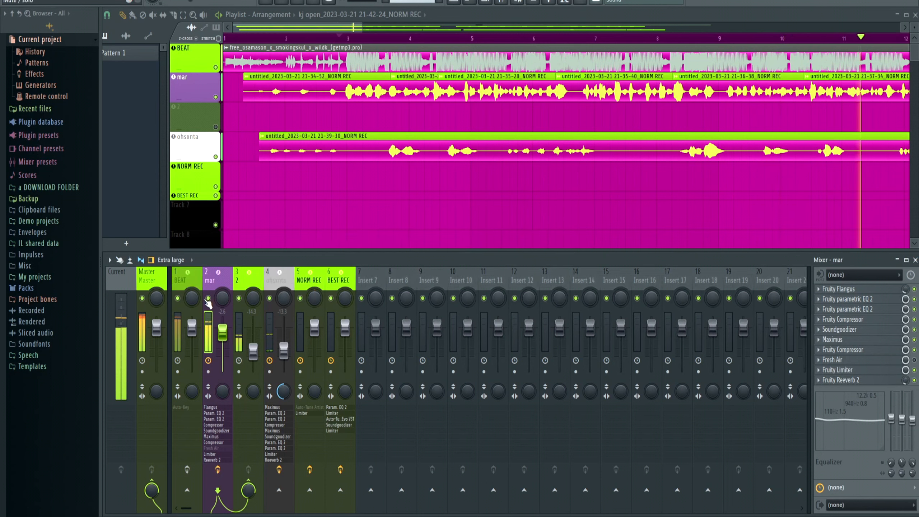
left_click(847, 383)
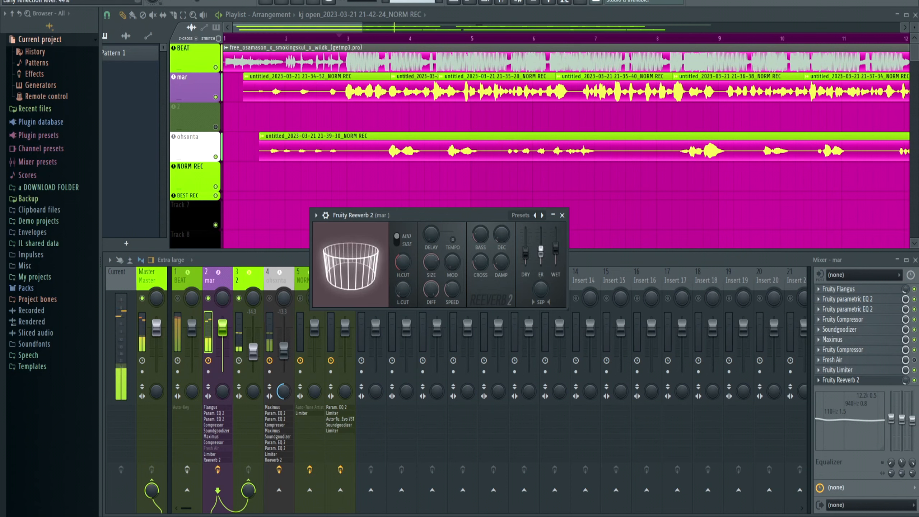
left_click(188, 282)
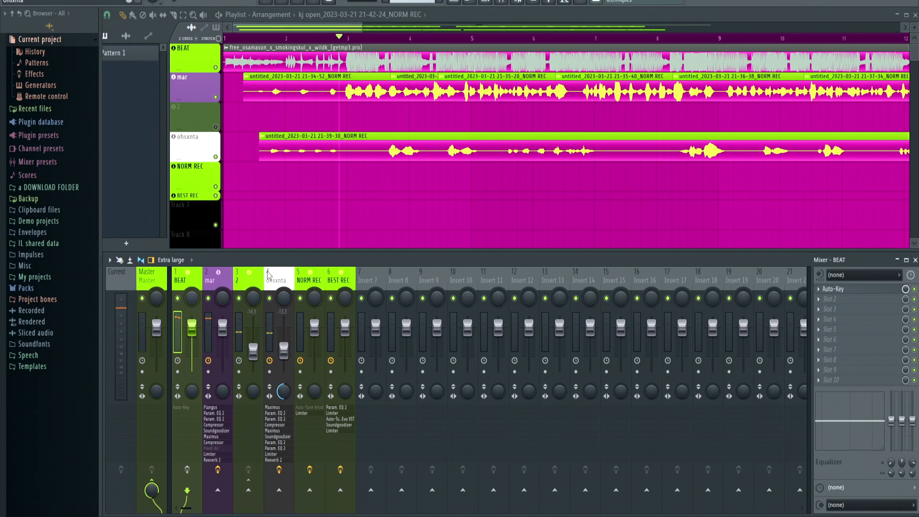
left_click(221, 278)
Solo the mar track and, in its second parametric EQ, sweep band 2 boosted during playback and turn it into a cut.
right_click(209, 298)
left_click(846, 309)
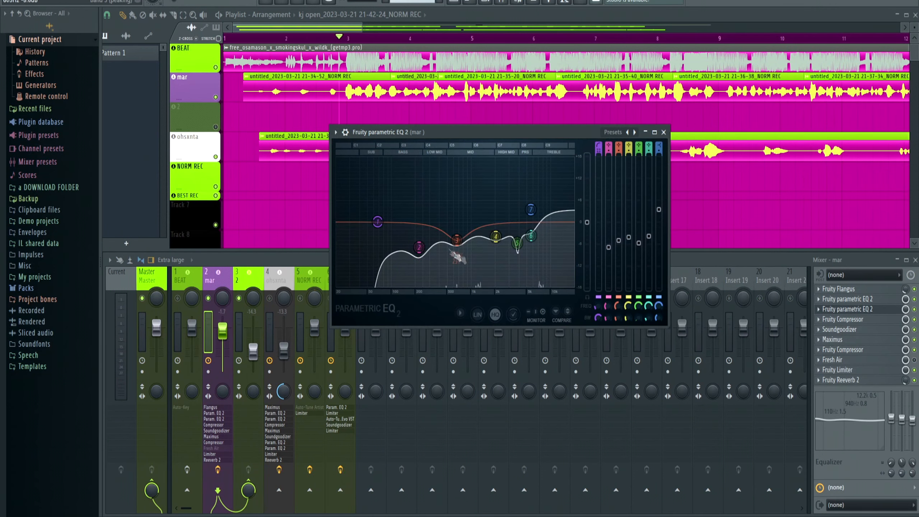
left_click_drag(425, 131, 443, 149)
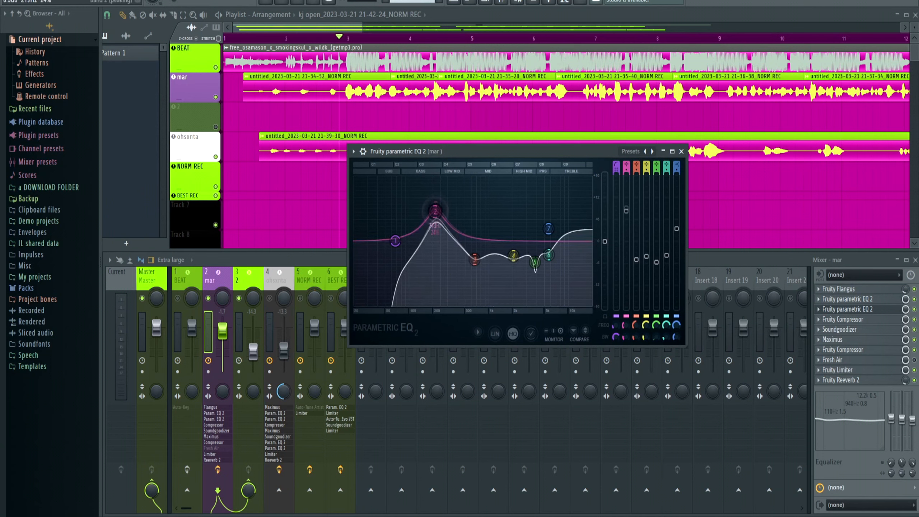
key("space")
left_click_drag(445, 180, 450, 255)
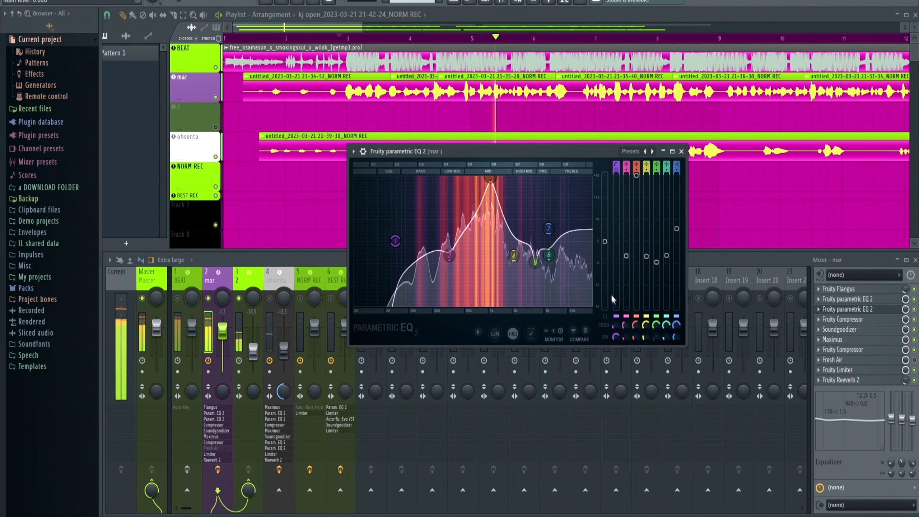
Turn boosted band 3 into a cut at about 815 Hz, sweep band 2 again and cut it about 7.1 dB.
left_click_drag(637, 175, 636, 234)
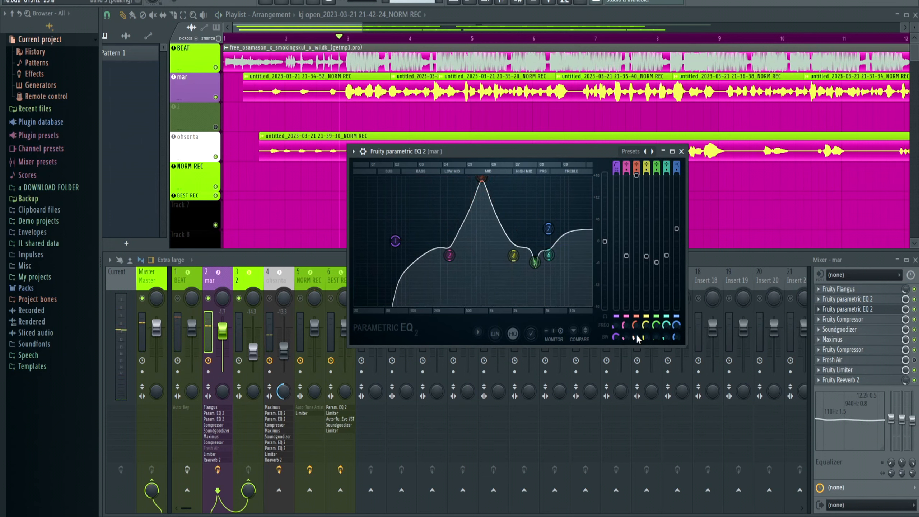
key("space")
left_click_drag(637, 176, 637, 242)
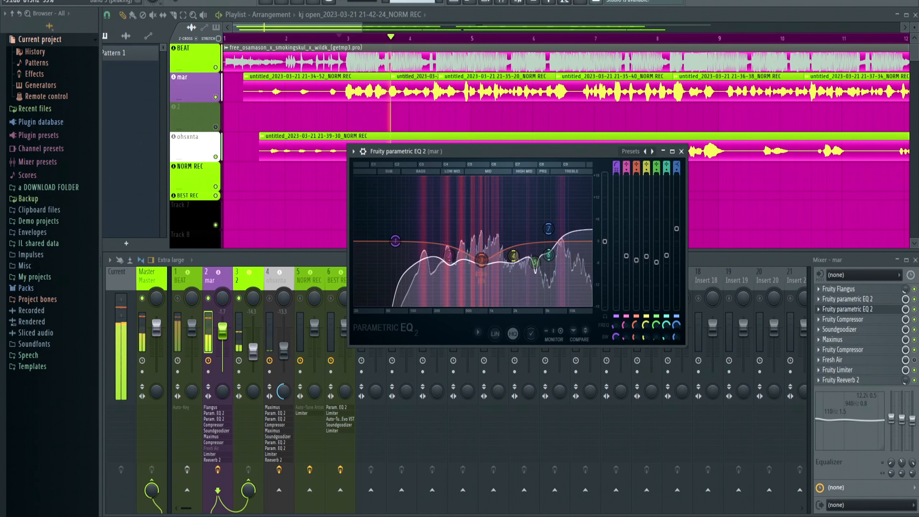
left_click_drag(627, 176, 627, 249)
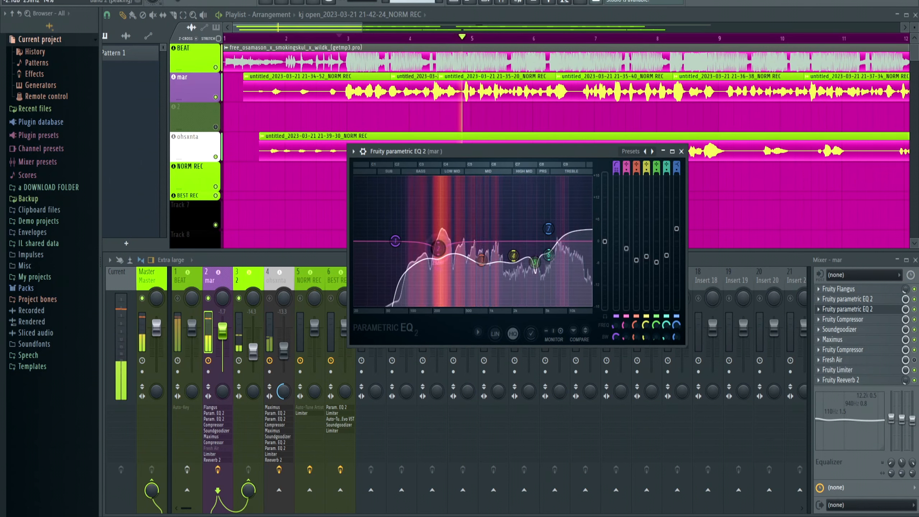
mouse_move(627, 253)
left_mouse_down()
mouse_move(626, 176)
mouse_move(626, 266)
left_mouse_up()
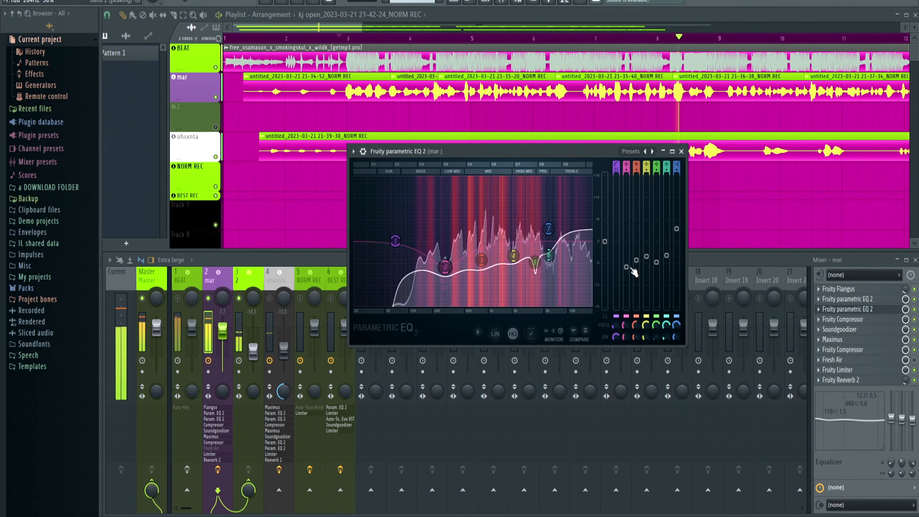
Close the parametric EQ, unsolo the mar track and adjust its fader to about -2.1 dB during playback.
key("Escape")
right_click(208, 299)
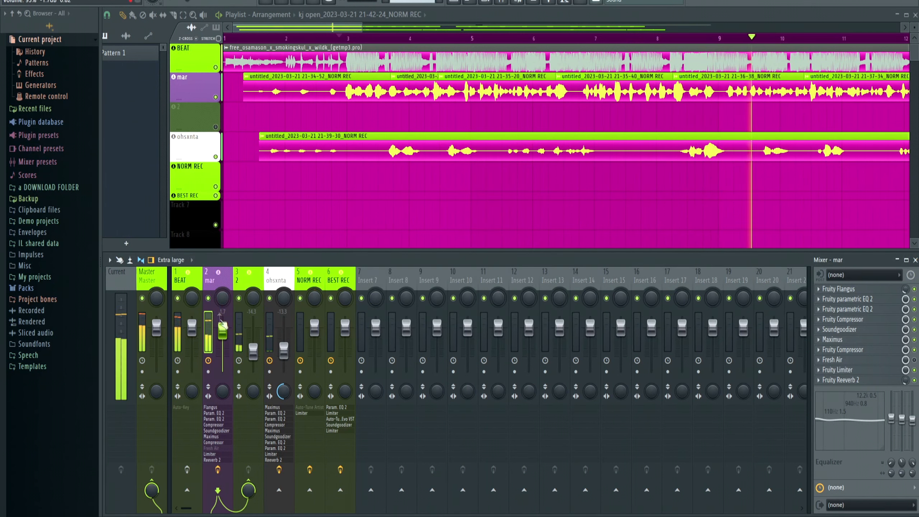
key("space")
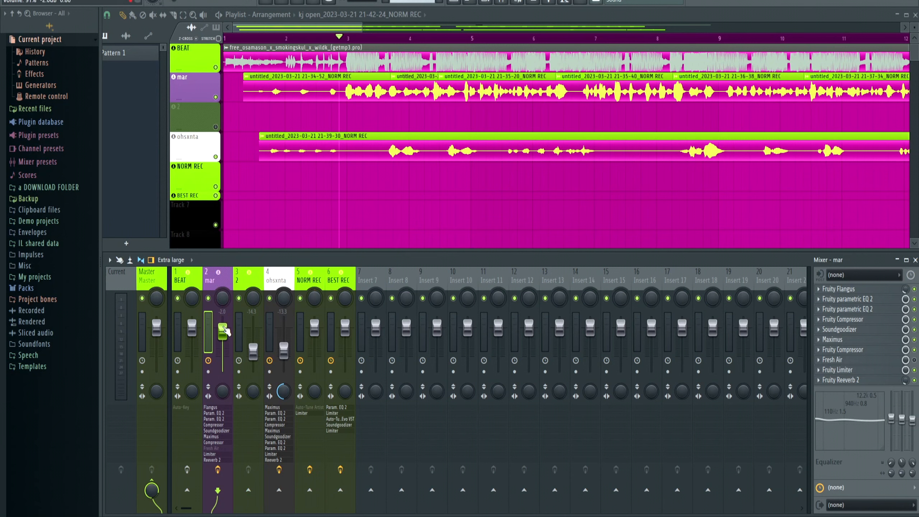
key("space")
left_click_drag(224, 328, 224, 328)
key("space")
key("space")
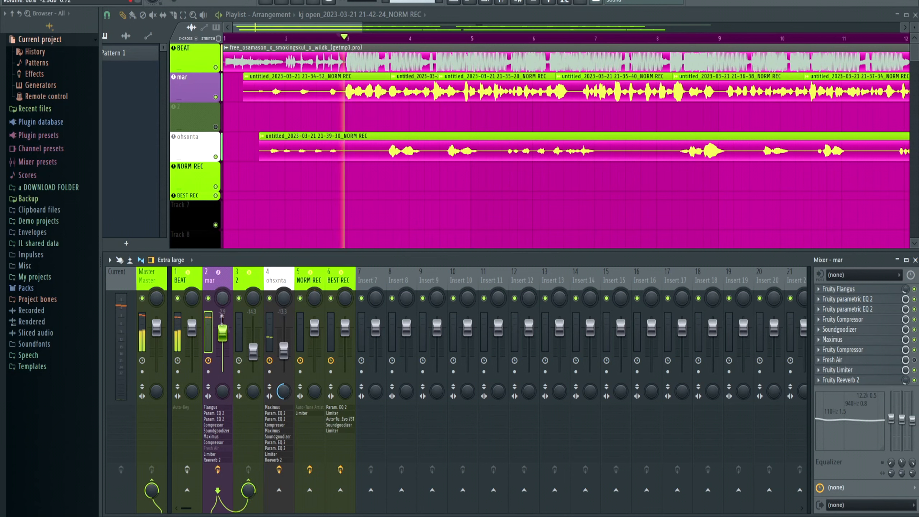
left_click_drag(216, 317, 216, 315)
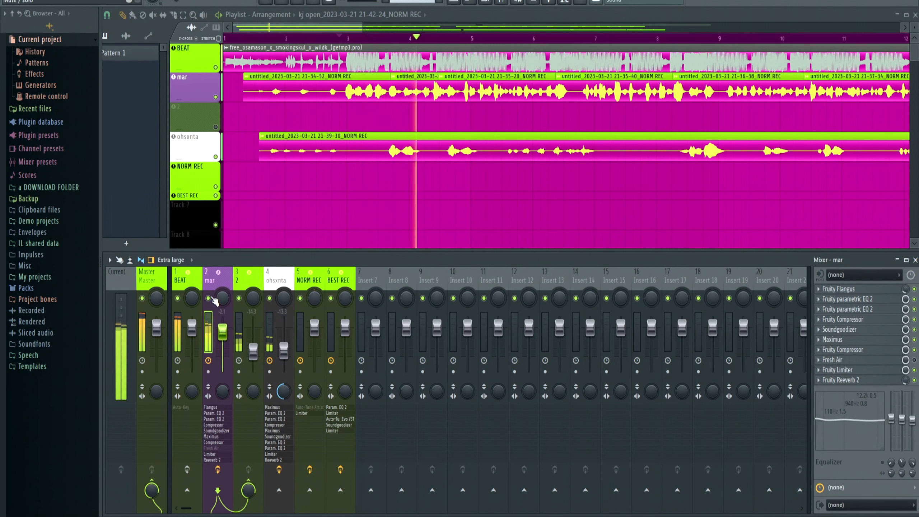
key("space")
Increase the mar track's stereo separation and replace Fresh Air in its effect chain with Fruity Stereo Shaper.
right_click(214, 286)
key("Escape")
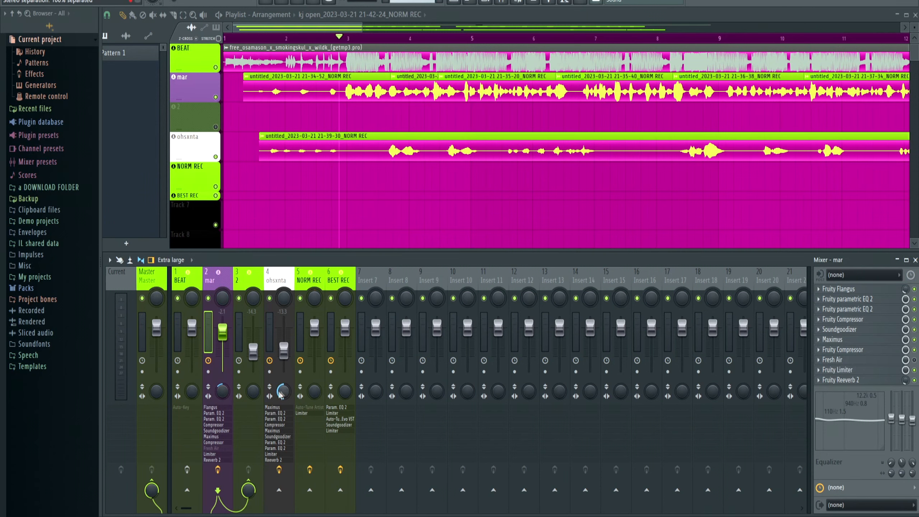
left_click(818, 360)
left_click(669, 252)
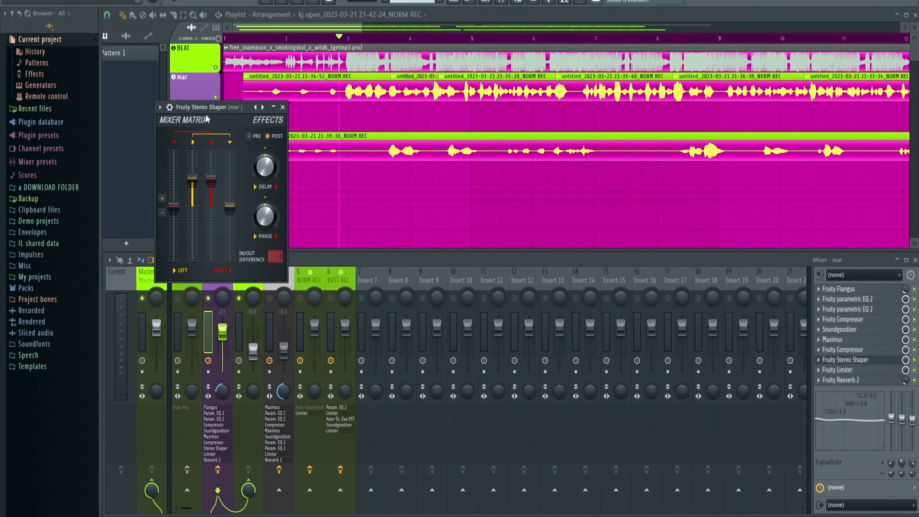
left_click_drag(197, 108, 385, 159)
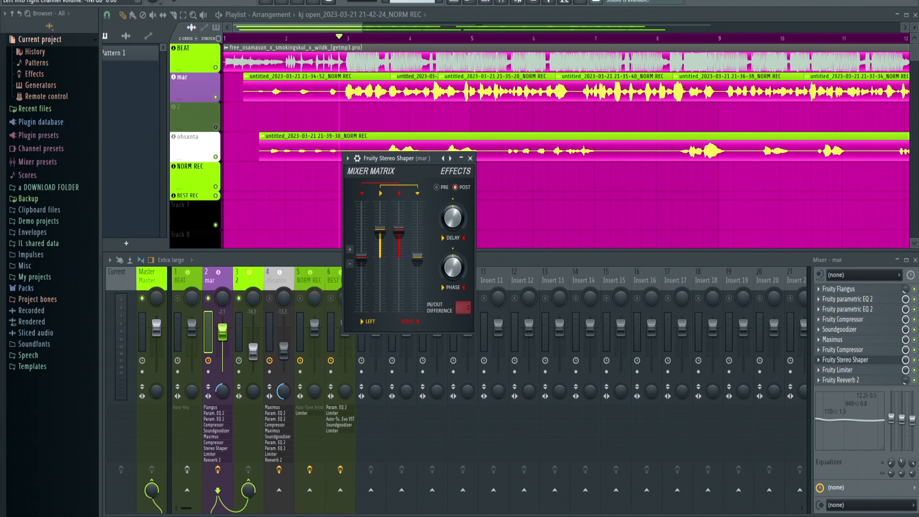
Raise Fruity Stereo Shaper's left-into-right channel level to about 0.42 during playback.
key("space")
mouse_move(417, 246)
left_mouse_down()
mouse_move(417, 214)
mouse_move(418, 242)
left_mouse_up()
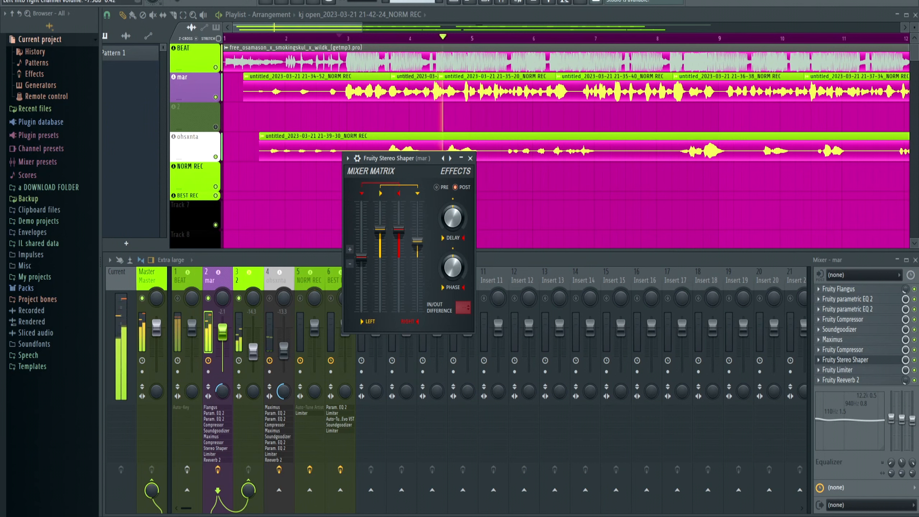
right_click(365, 255)
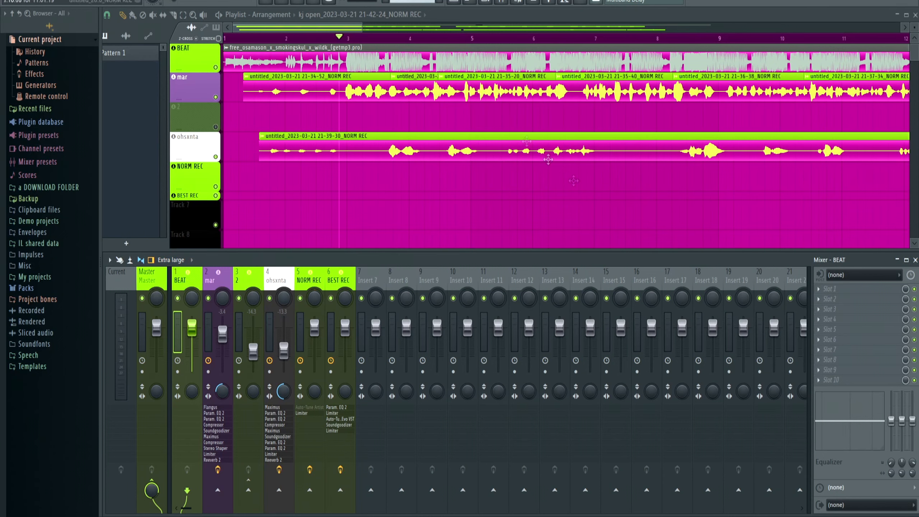
Add Fruity parametric EQ 2 to the second effect slot of the BEAT track.
left_click(849, 300)
left_click(583, 250)
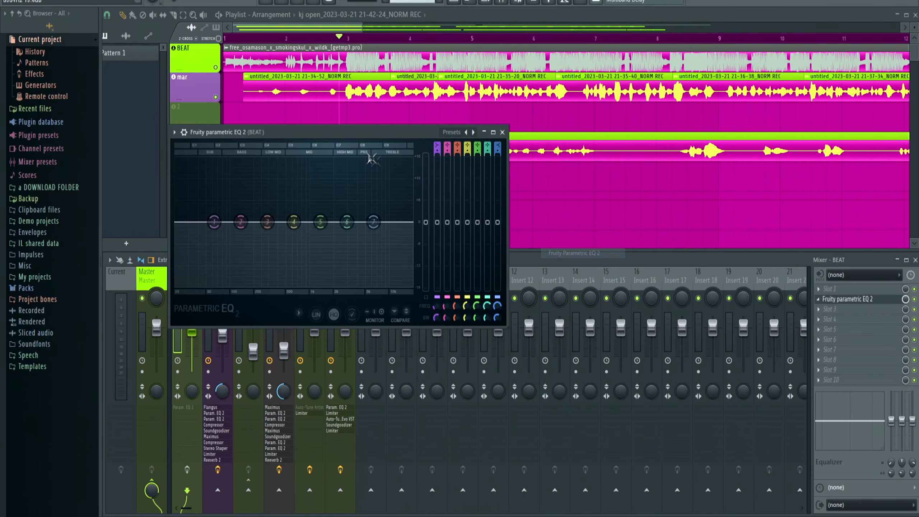
left_click_drag(365, 133, 480, 157)
Open the mar track's second parametric EQ and examine its spectrum during playback.
left_click(212, 283)
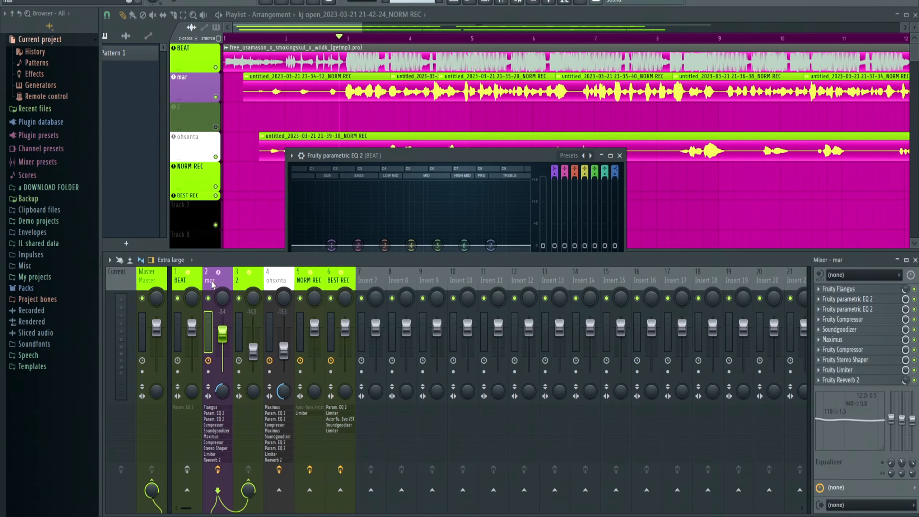
left_click(855, 312)
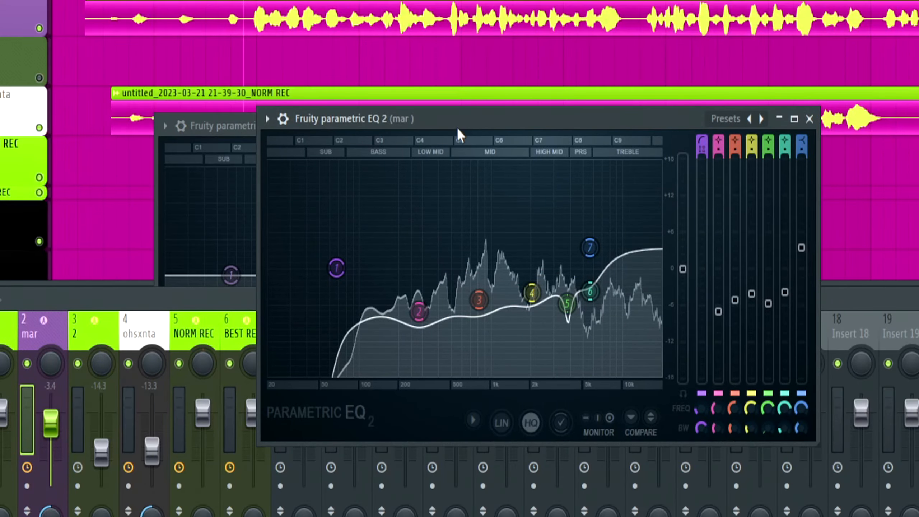
left_click_drag(467, 153, 373, 112)
left_click_drag(302, 62, 304, 61)
key("space")
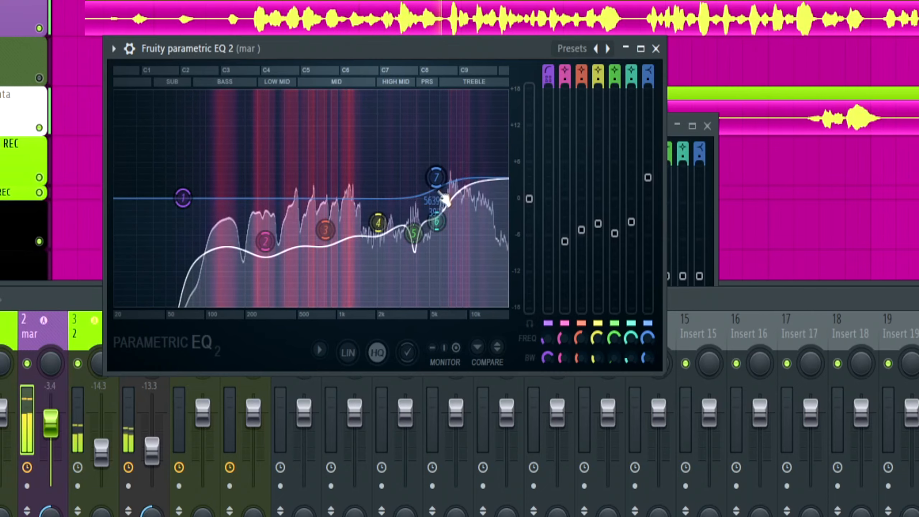
Try boosting band 3 in the mar track's second parametric EQ, undo the boost and close the EQ.
key("space")
left_click_drag(325, 229, 324, 99)
key("space")
key("ctrl+z")
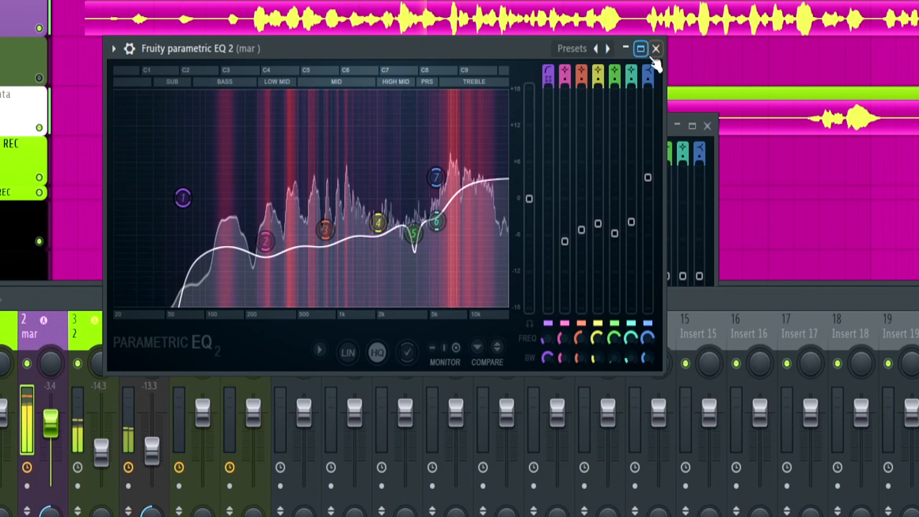
left_click(655, 49)
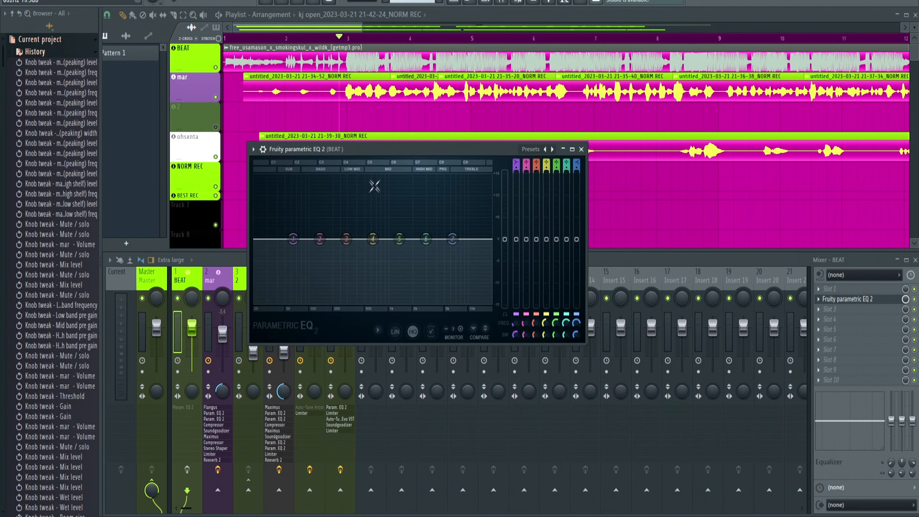
In the BEAT track's parametric EQ, sweep bands 4 and 3 boosted during playback and turn both into slight cuts.
key("space")
left_click(581, 148)
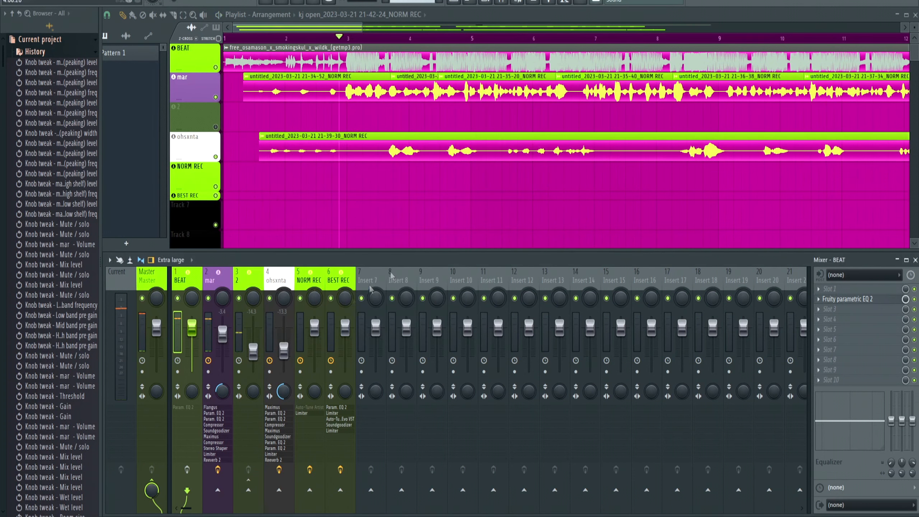
left_click(839, 300)
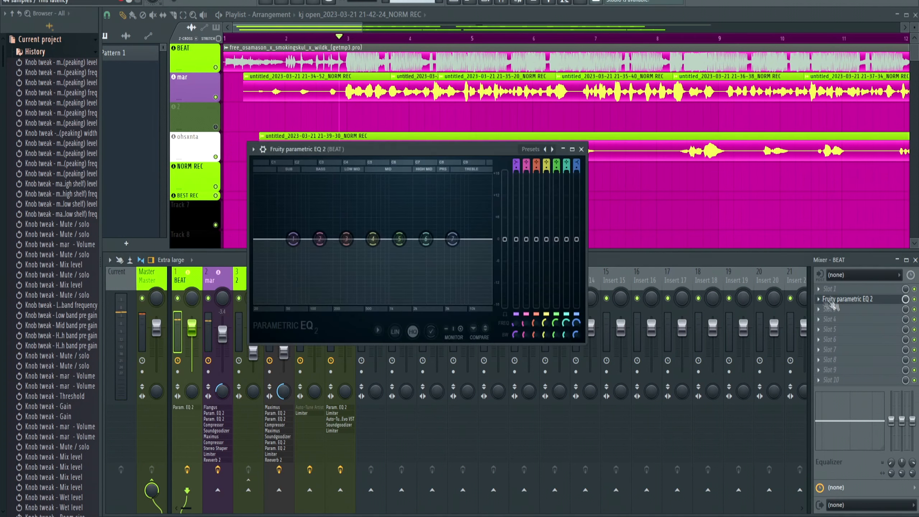
key("space")
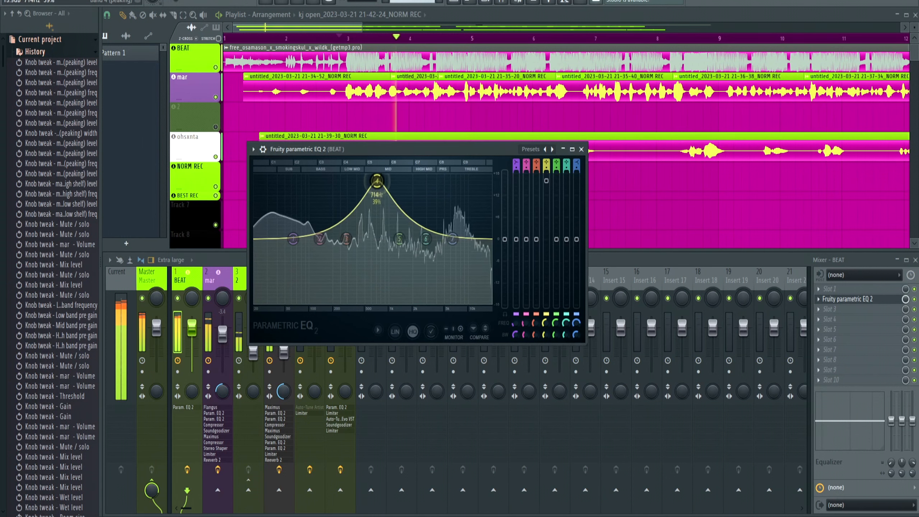
key("space")
left_click_drag(383, 178, 378, 200)
key("space")
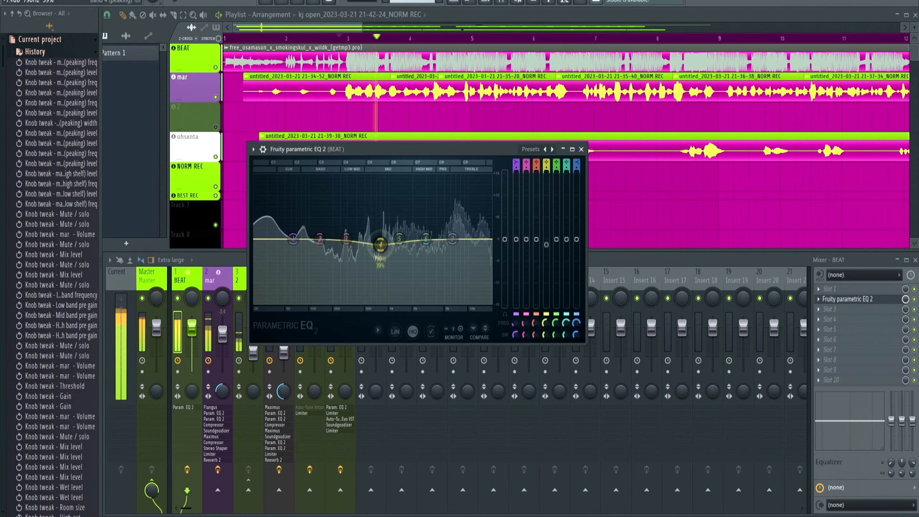
left_click_drag(382, 247, 341, 228)
left_click_drag(327, 177, 326, 241)
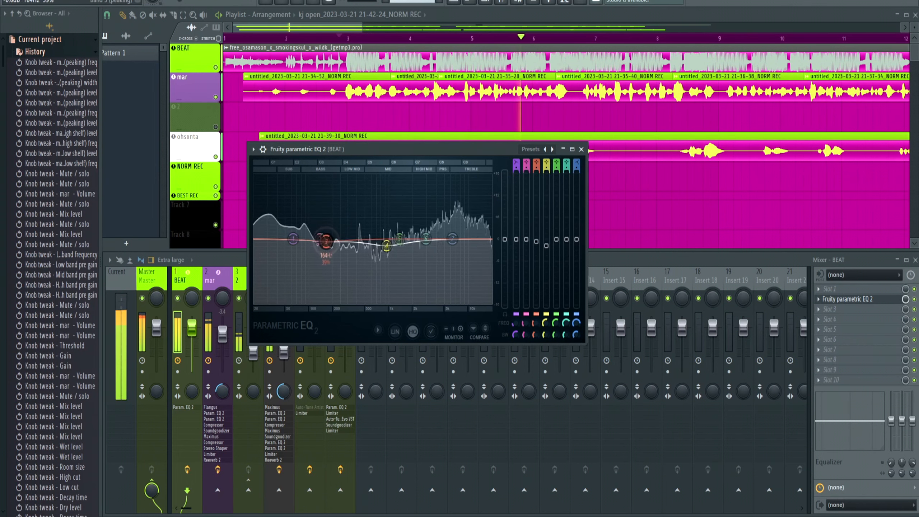
Close the EQ, raise the BEAT track's fader slightly and increase its stereo separation during playback.
key("Escape")
left_click_drag(192, 328, 192, 327)
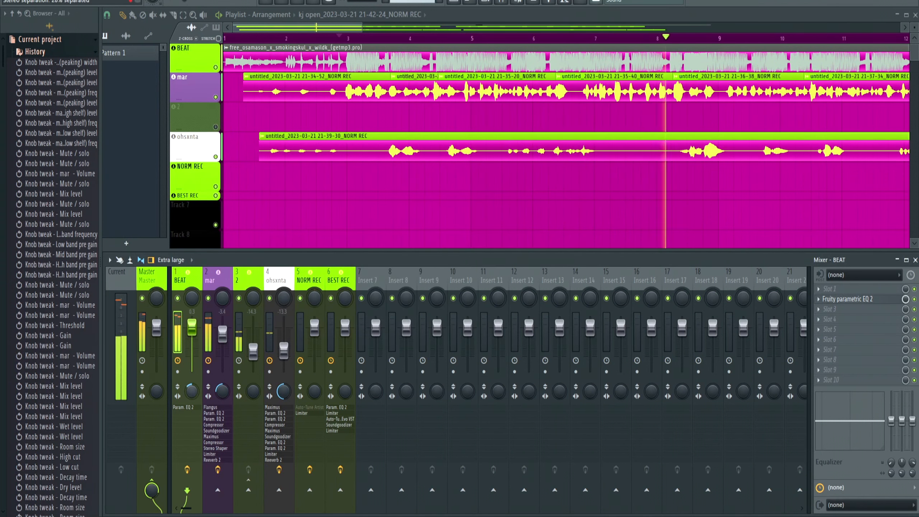
key("space")
Reopen the BEAT track's parametric EQ, boost band 3 in the sub range during playback and turn it into a cut.
left_click(847, 300)
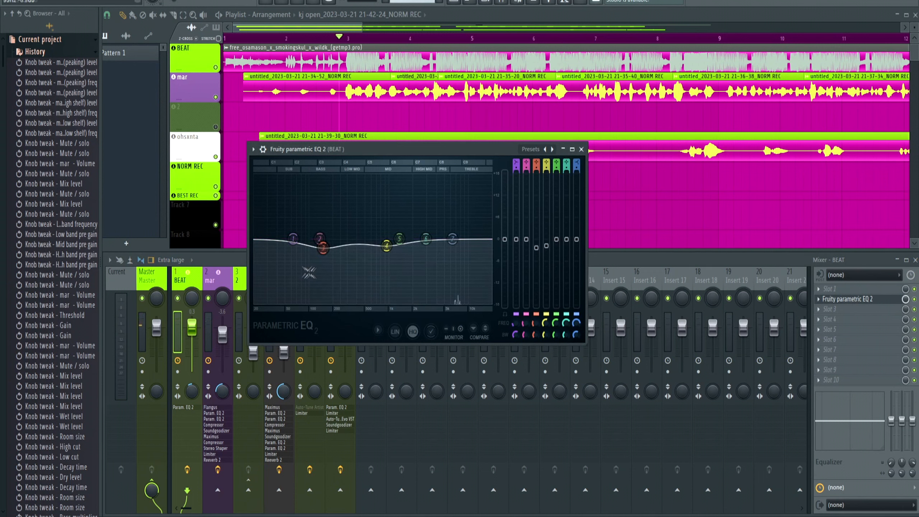
left_click_drag(323, 247, 339, 177)
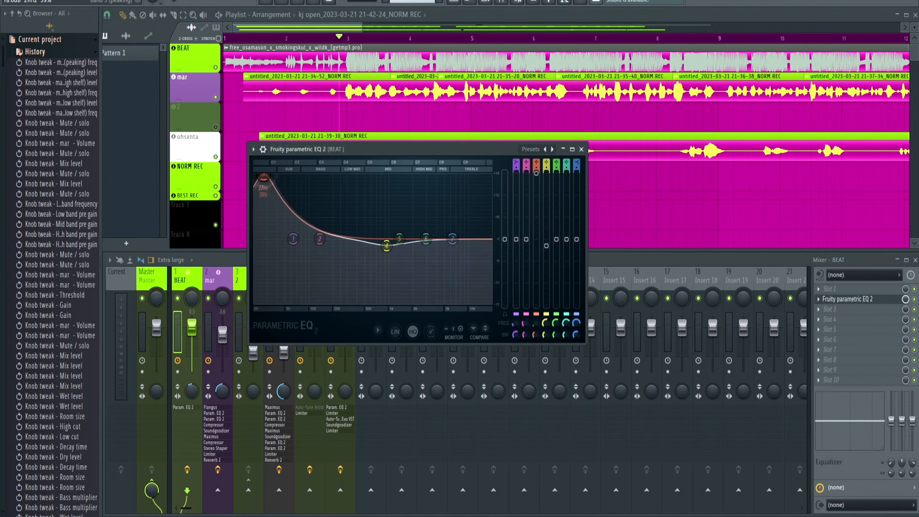
key("space")
key("space")
left_click_drag(269, 176, 272, 249)
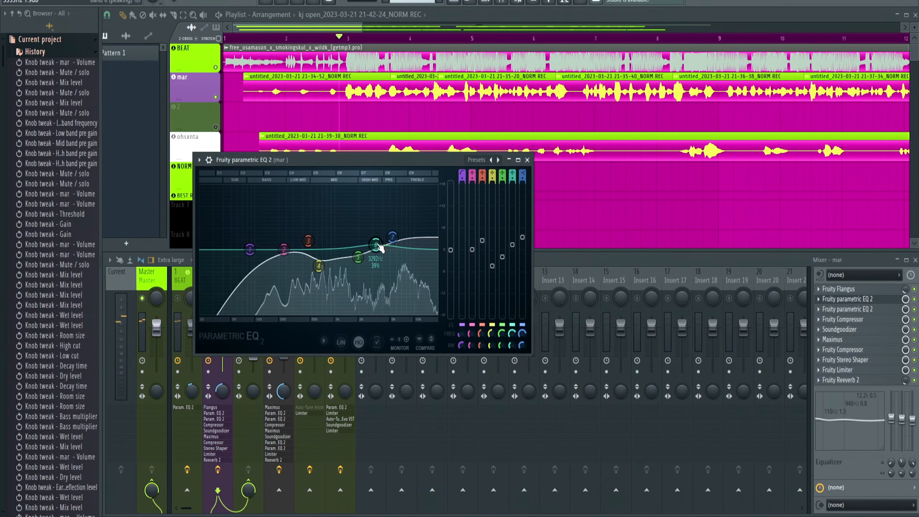
In the mar track's first parametric EQ, sweep band 6 boosted, narrow it to 18% and turn it into a cut.
left_click_drag(379, 246, 380, 222)
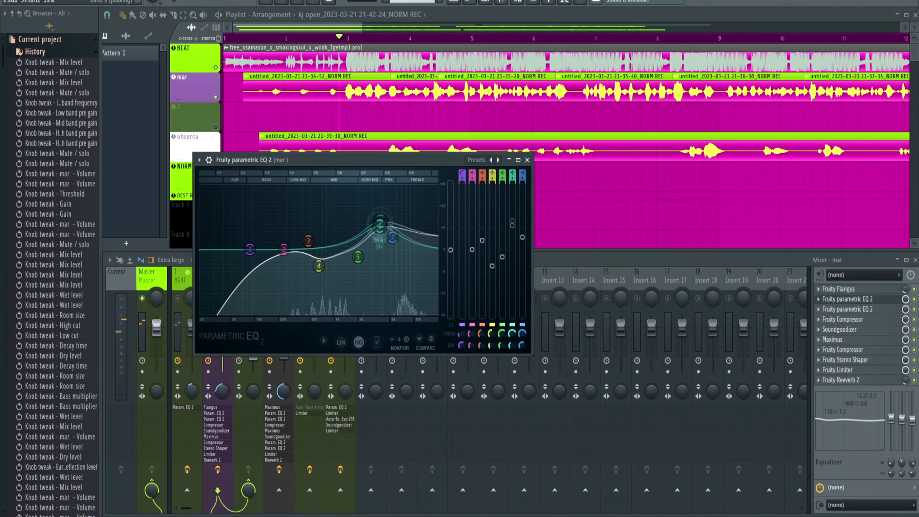
key("space")
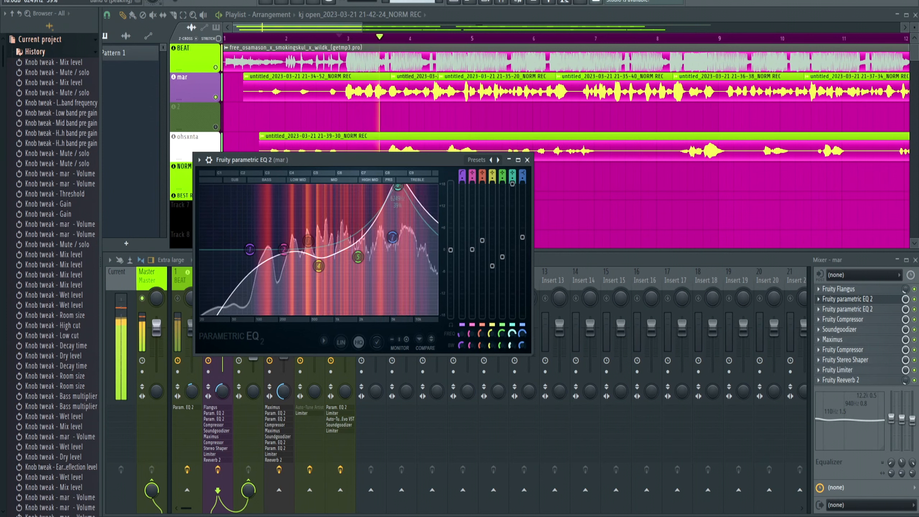
scroll(398, 186, "up", 5)
key("space")
left_click_drag(514, 206, 514, 207)
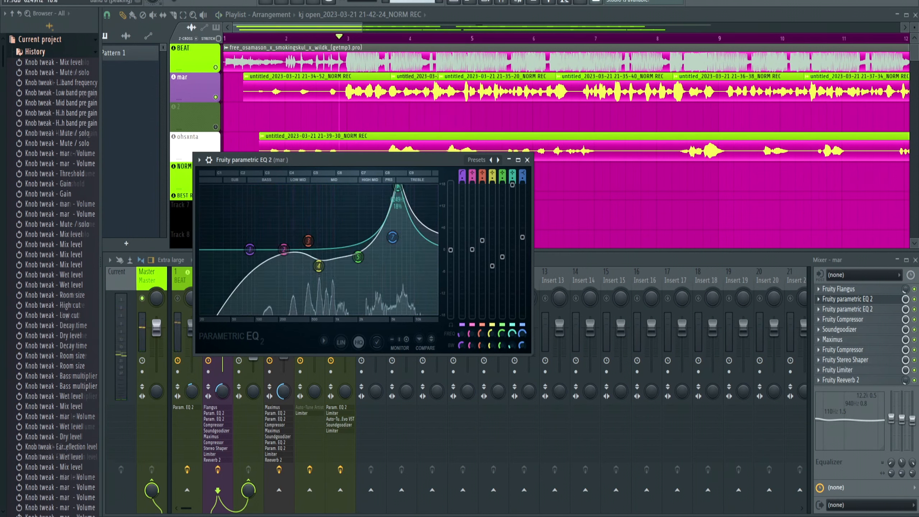
key("space")
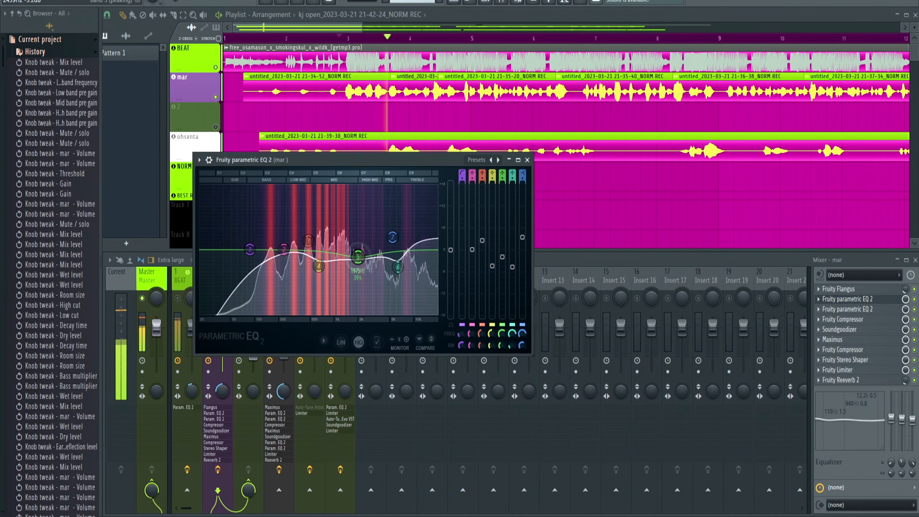
Sweep band 5 boosted with a narrower width, turn it into a cut, lower band 4 slightly and close the EQ.
left_click_drag(357, 256, 372, 186)
left_click_drag(502, 346, 501, 358)
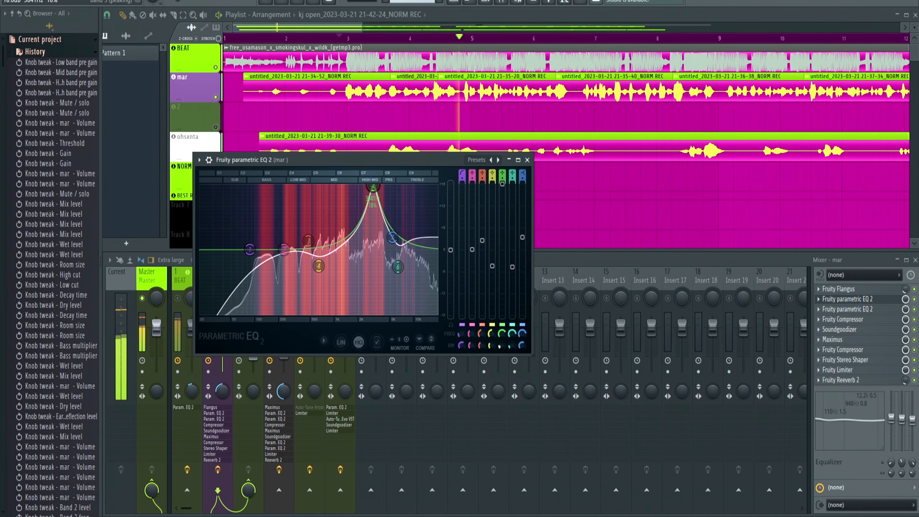
left_click_drag(372, 187, 317, 268)
key("Escape")
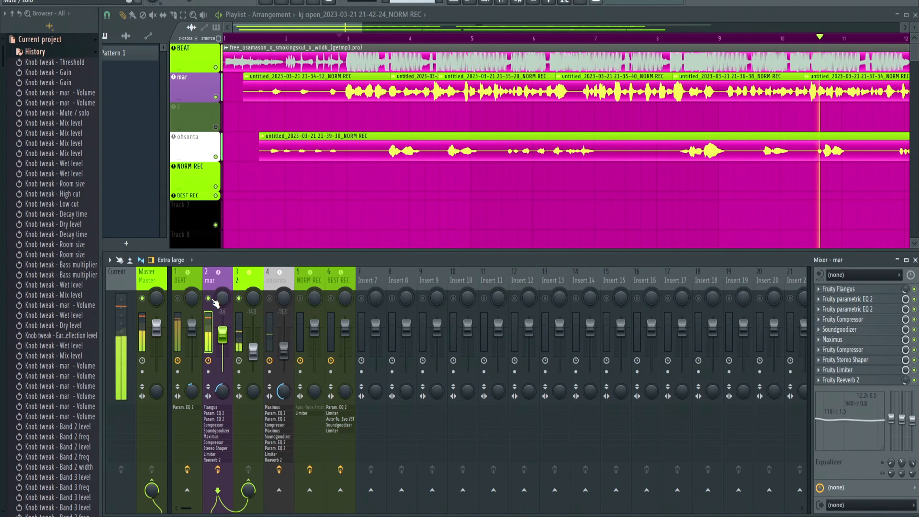
Toggle the mar track's solo during playback, leave it unsoloed and show more of the arrangement in the playlist.
right_click(212, 299)
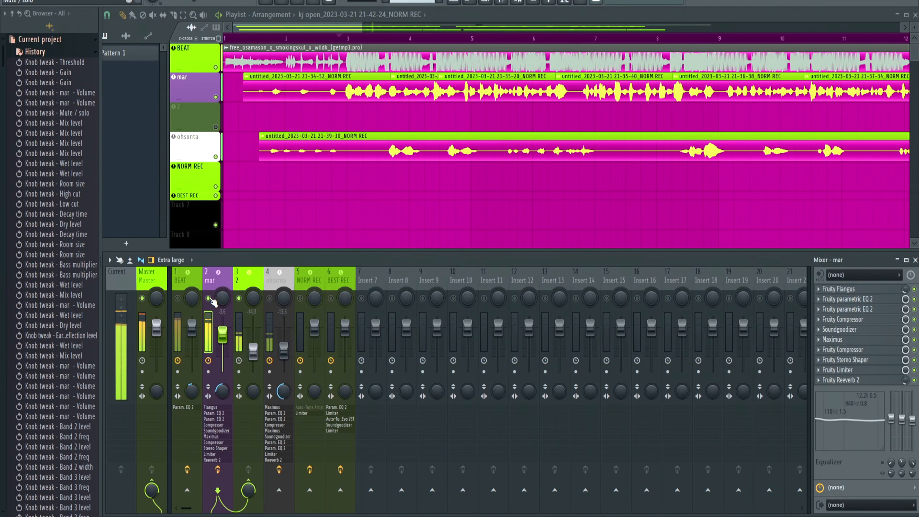
left_click(209, 298, "ctrl")
scroll(364, 40, "down", 3)
left_click_drag(346, 28, 363, 35)
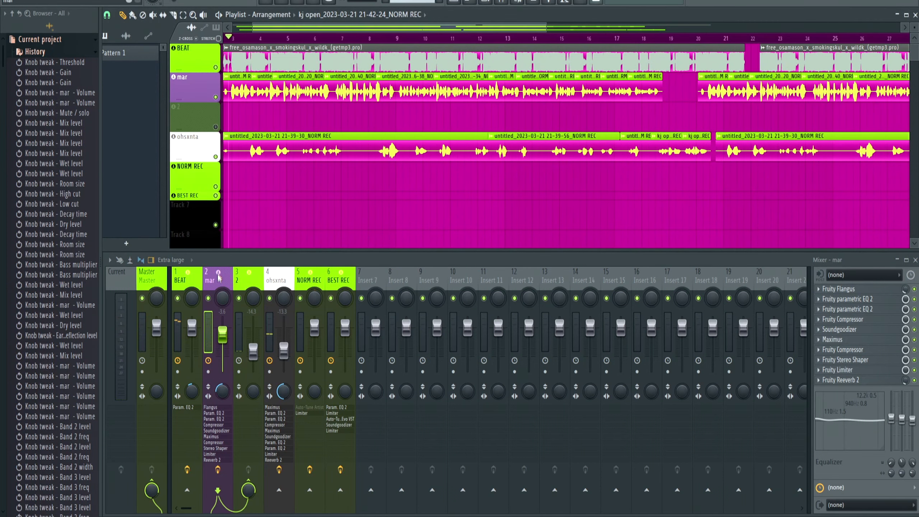
Review the curves of the mar track's first and second parametric EQs and close both.
left_click(857, 307)
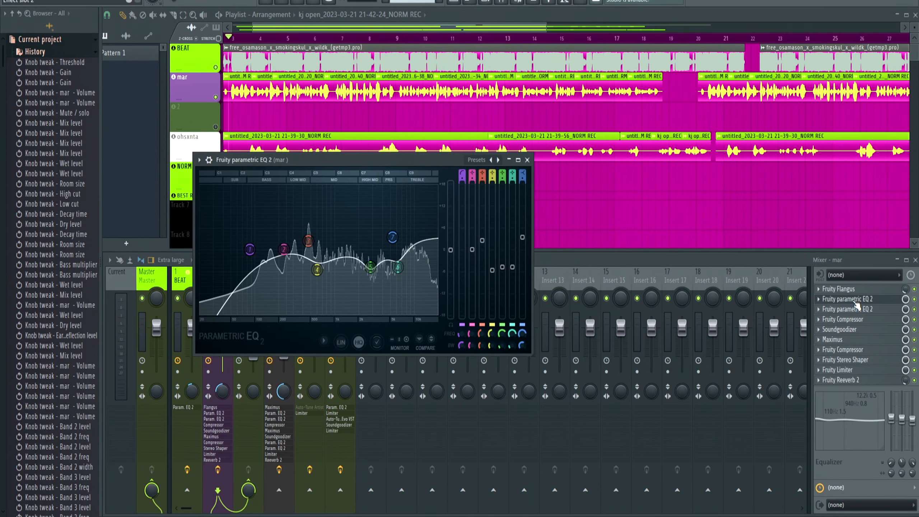
left_click(857, 305)
left_click(857, 310)
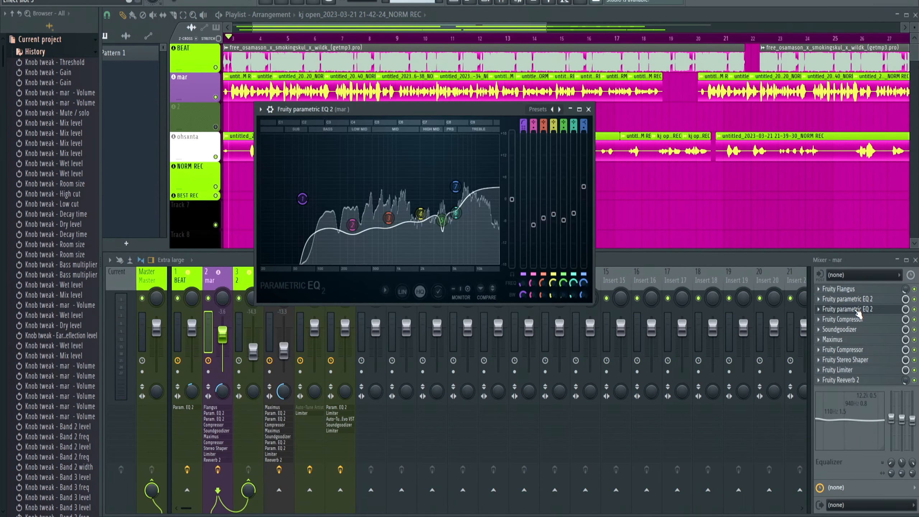
left_click(858, 311)
scroll(243, 40, "up", 2)
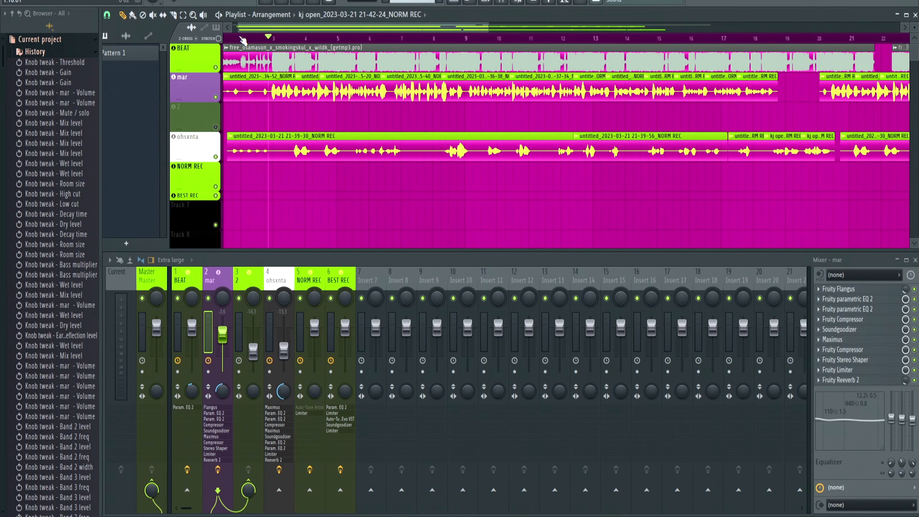
Replace Fruity Flangus in the mar track's first effect slot with DeEsser Stereo and move its window clear of the mixer.
scroll(243, 40, "up", 2)
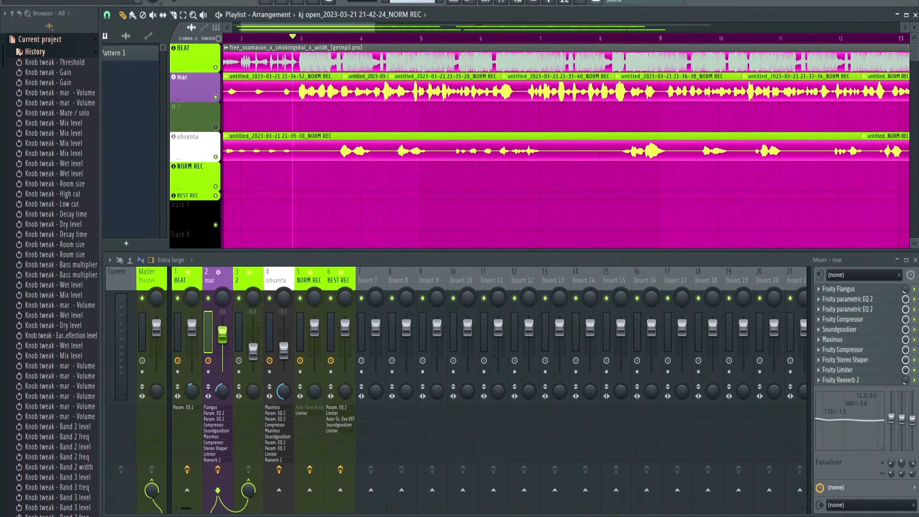
left_click(823, 290)
mouse_move(824, 264)
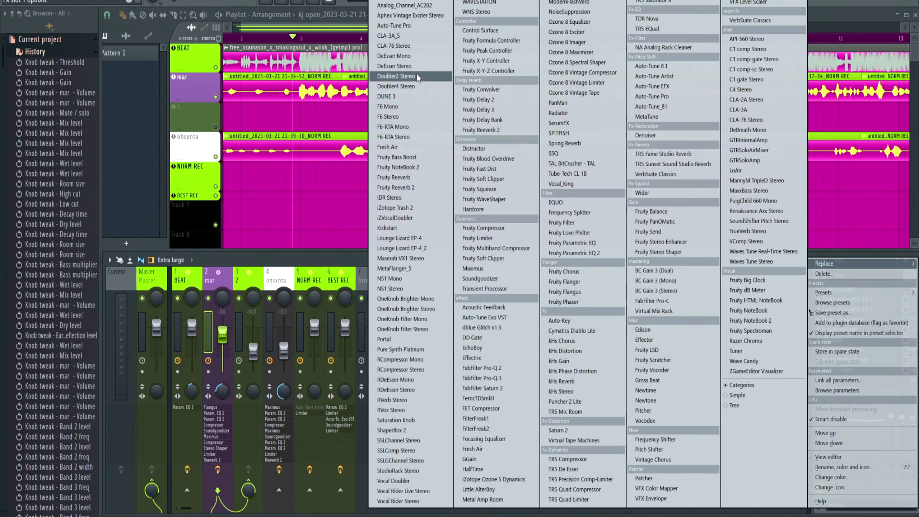
left_click(394, 67)
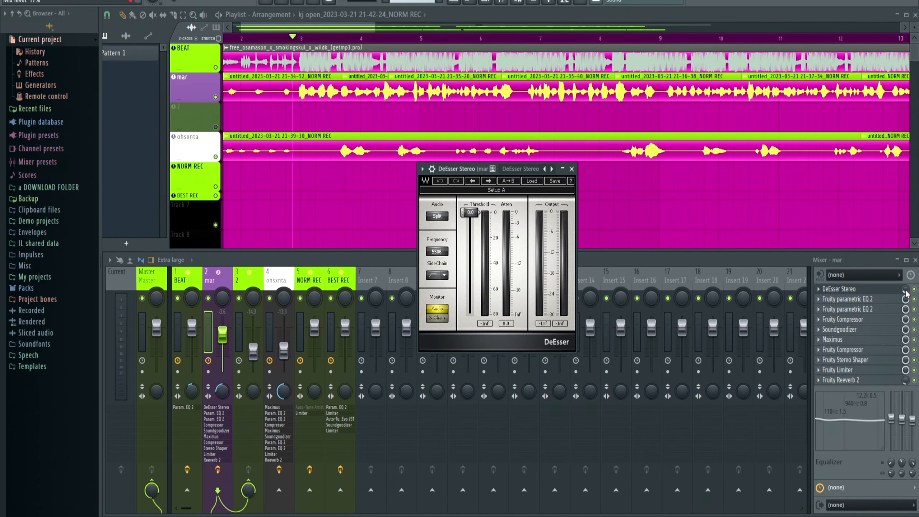
left_click_drag(463, 170, 451, 128)
left_click(458, 170)
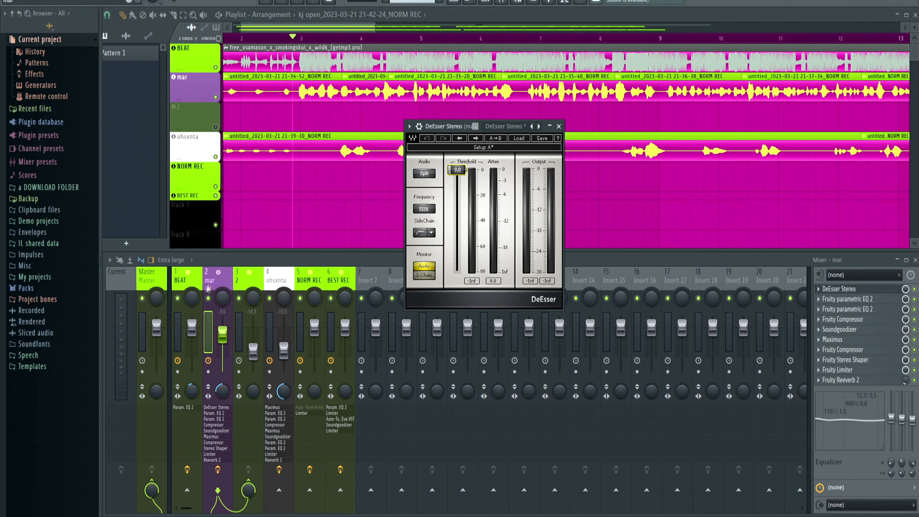
Solo mar during playback, monitor the DeEsser's side chain, and set its frequency to 7600 and threshold to -40.7.
right_click(208, 298)
key("space")
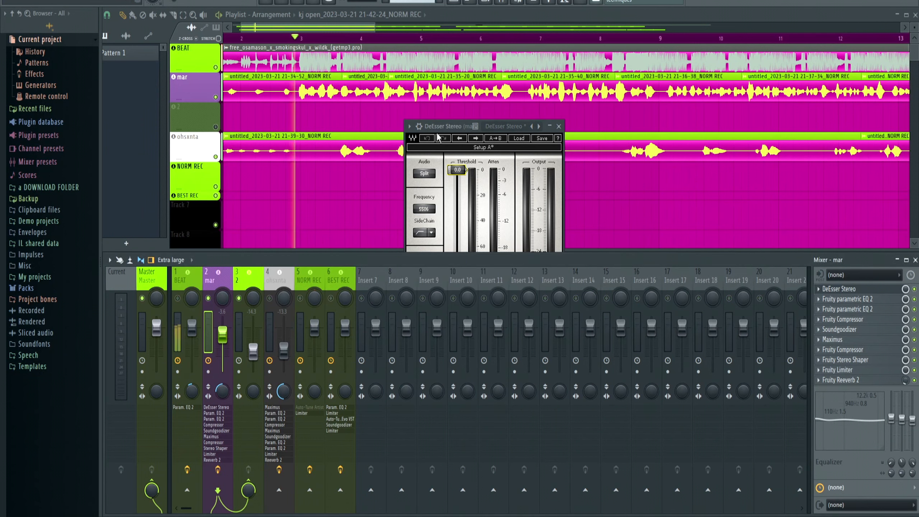
left_click(424, 275)
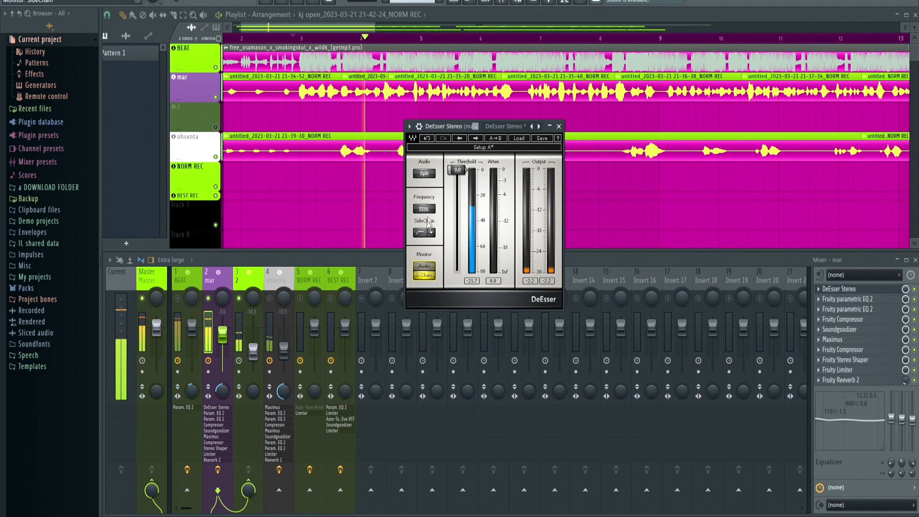
left_click_drag(426, 210, 457, 220)
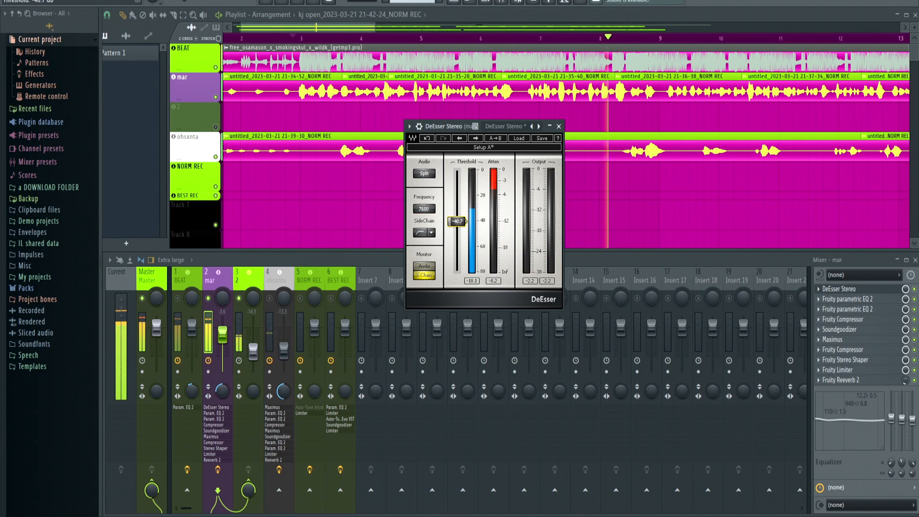
Unsolo the mar track and lower its fader slightly.
right_click(209, 298)
left_click_drag(222, 335, 223, 338)
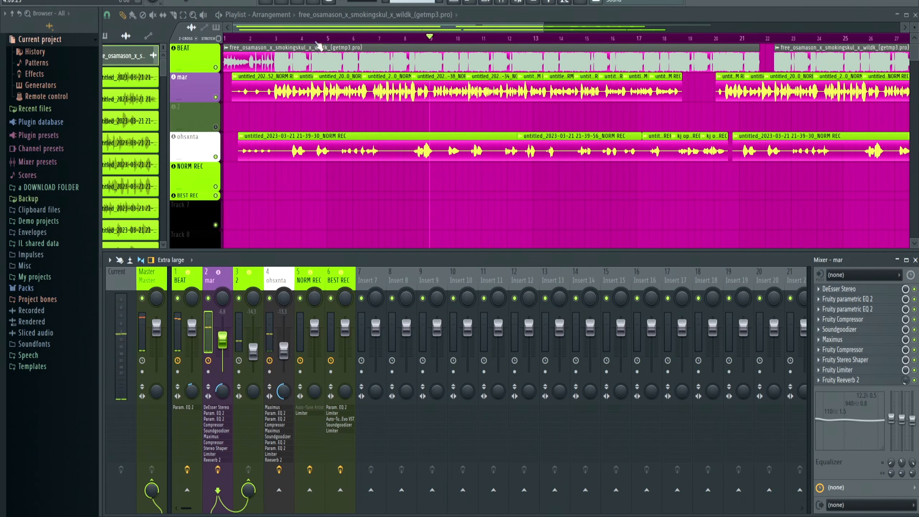
scroll(266, 43, "up", 3)
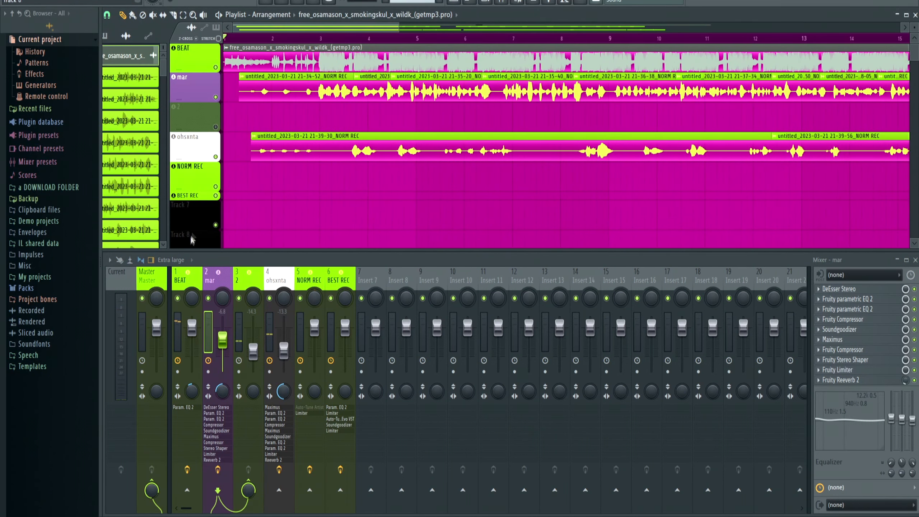
Widen the Master track's stereo separation slightly while the song plays, then stop playback.
left_click(146, 283)
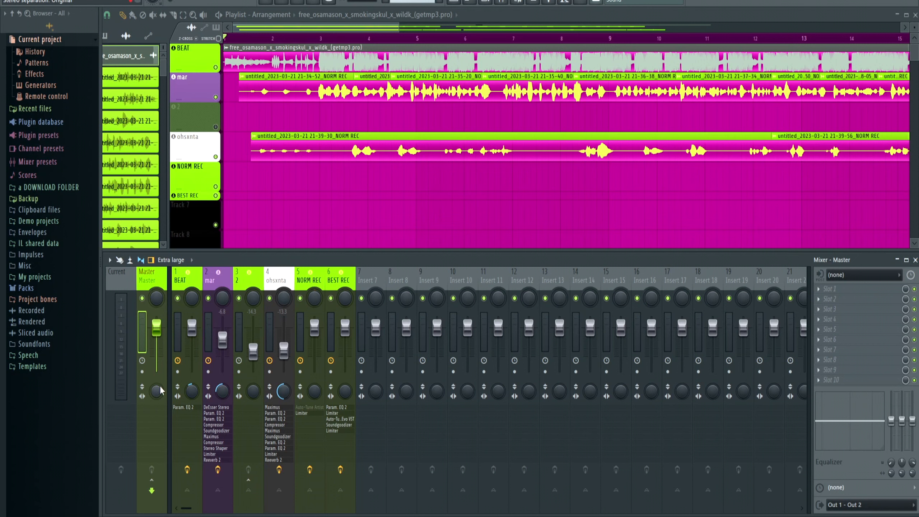
key("space")
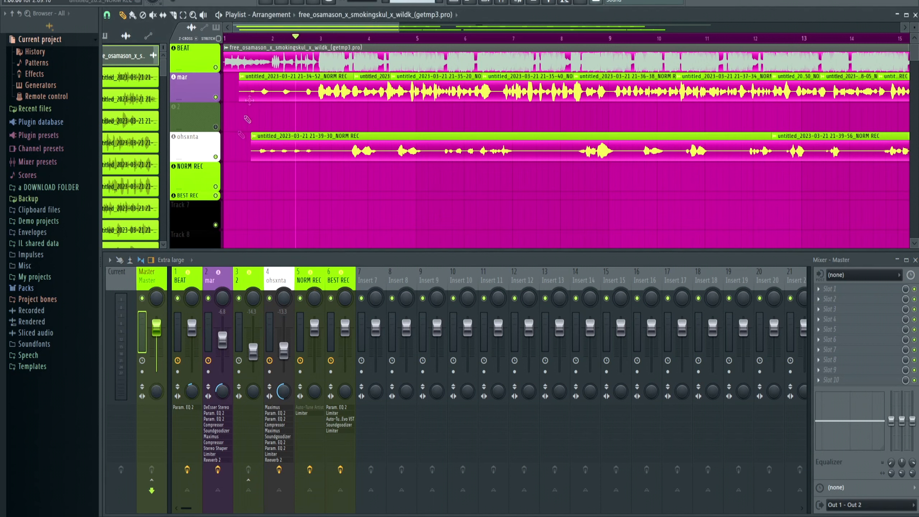
left_click_drag(156, 392, 156, 425)
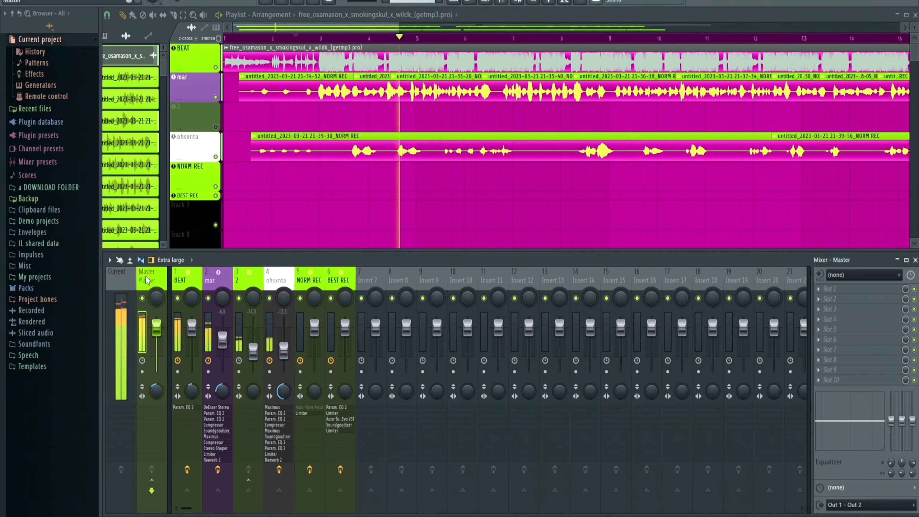
key("space")
Load Maximus into the Master track's fifth effect slot, apply a de-esser preset and play the song.
left_click(853, 342)
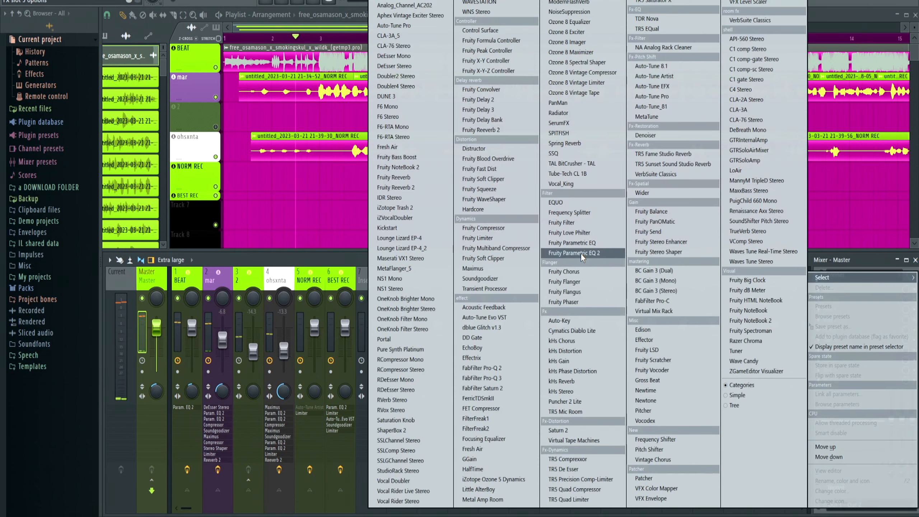
left_click(482, 268)
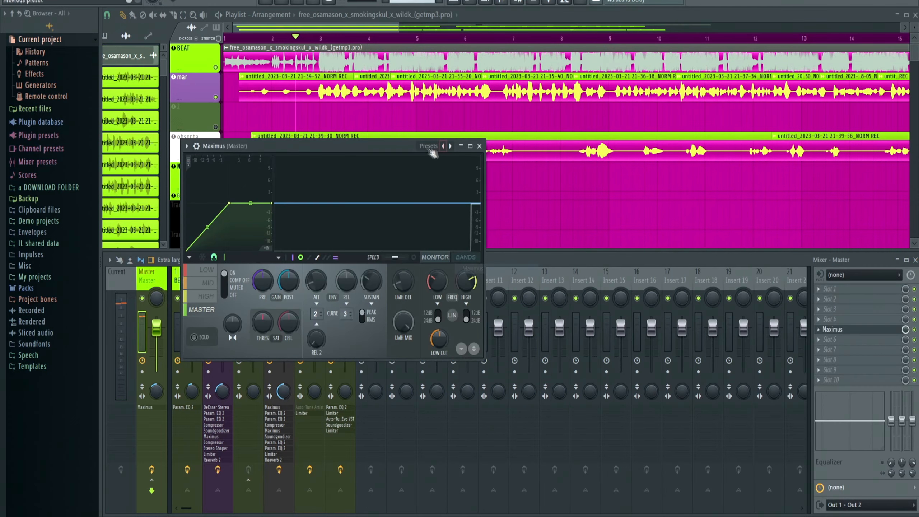
left_click(467, 144)
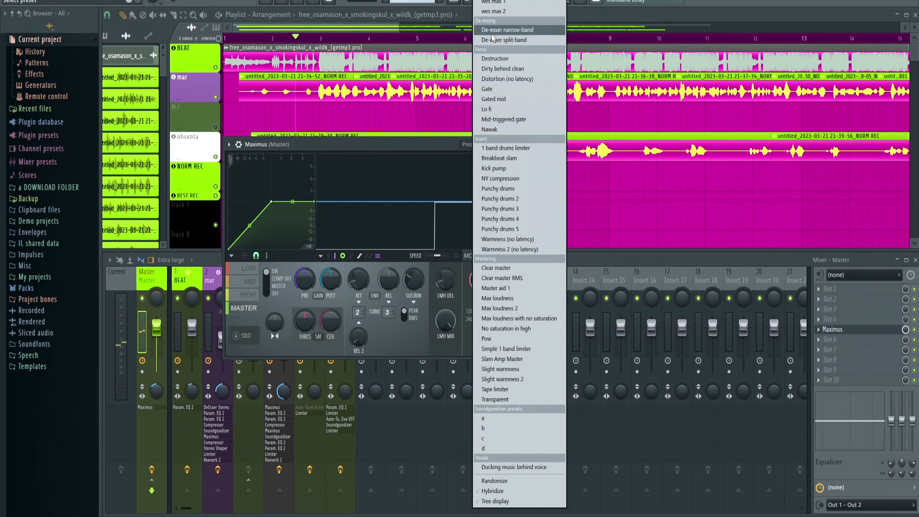
left_click(506, 34)
key("space")
left_click_drag(468, 203, 433, 207)
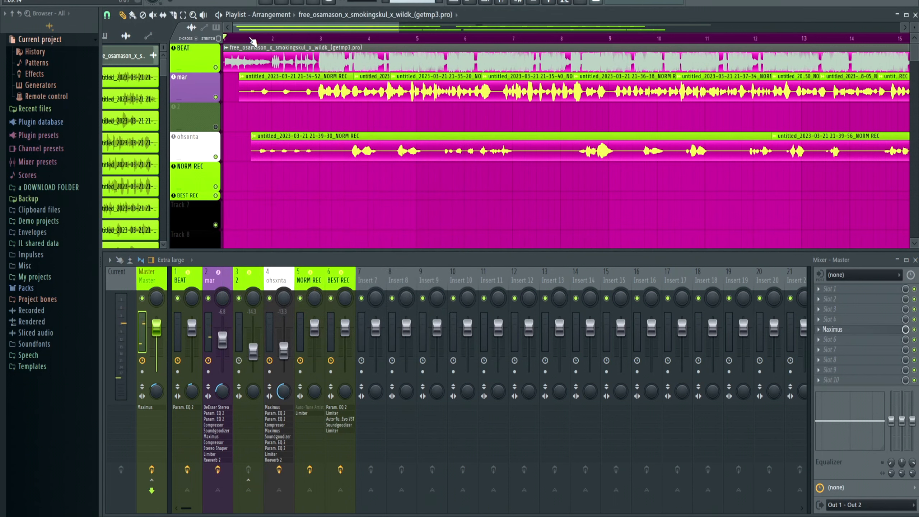
Play from near the start with the BEAT playlist track muted, select the ohsxnta mixer track and audition a further spot.
scroll(250, 38, "up", 2)
left_click_drag(256, 37, 248, 37)
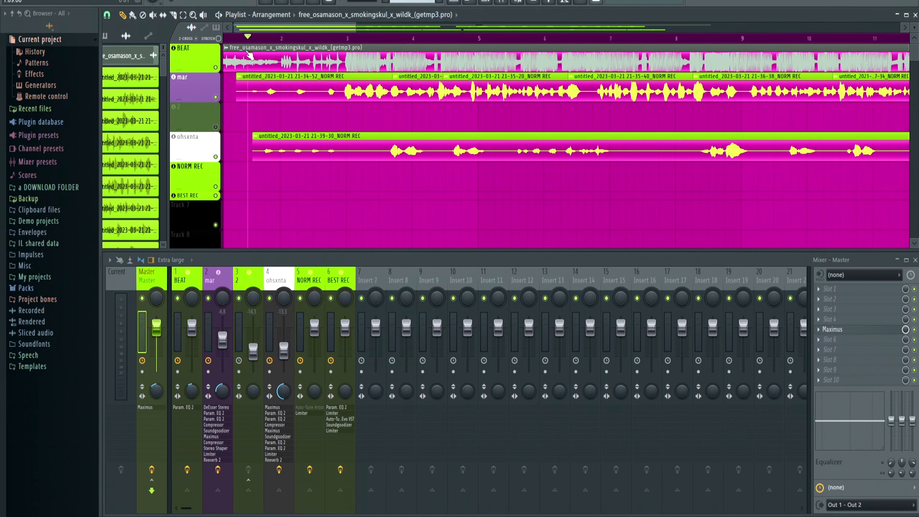
key("space")
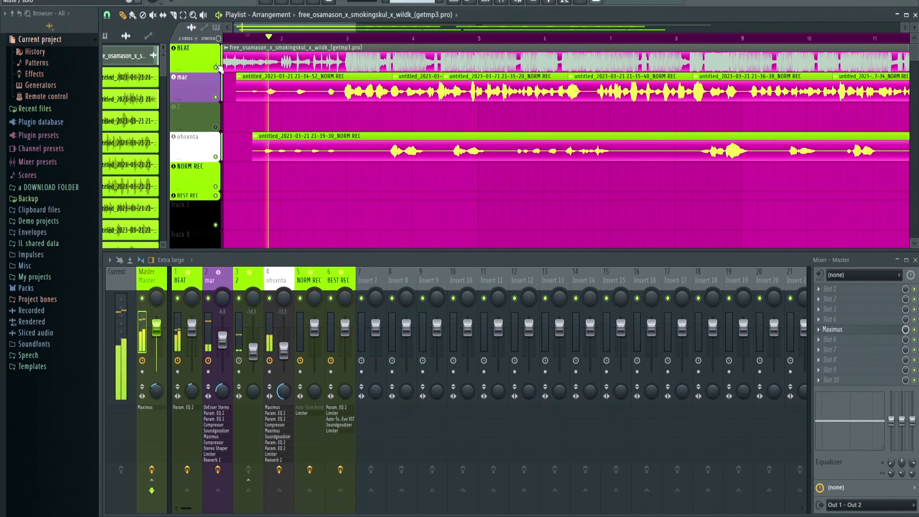
left_click(215, 68)
left_click(279, 278)
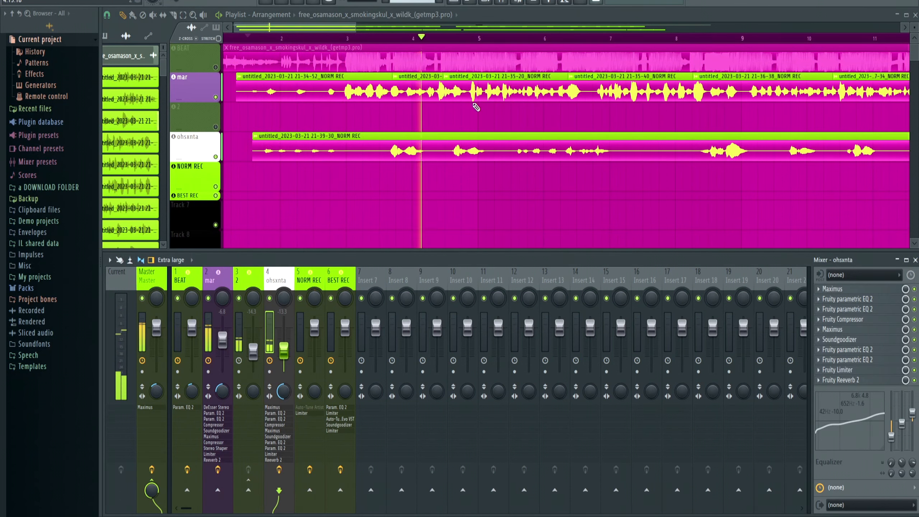
left_click(568, 37)
key("space")
Inspect the ohsxnta track's parametric EQs, choose the Radio preset in the slot 8 EQ and close it.
left_click(845, 302)
left_click(845, 302)
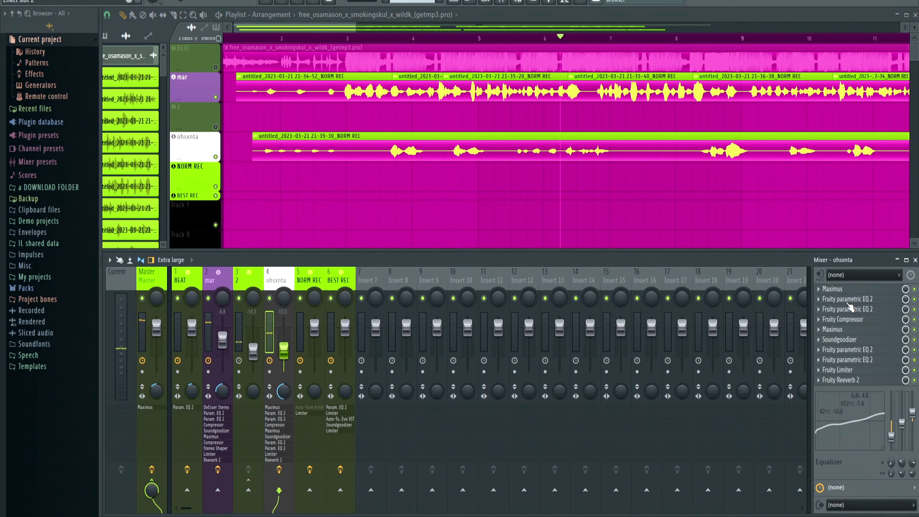
left_click(848, 312)
left_click(848, 314)
left_click(848, 360)
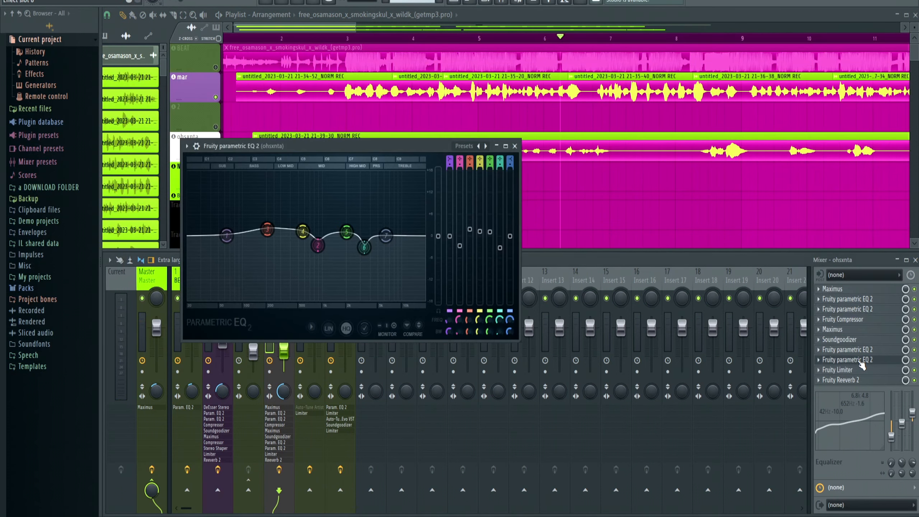
left_click(466, 149)
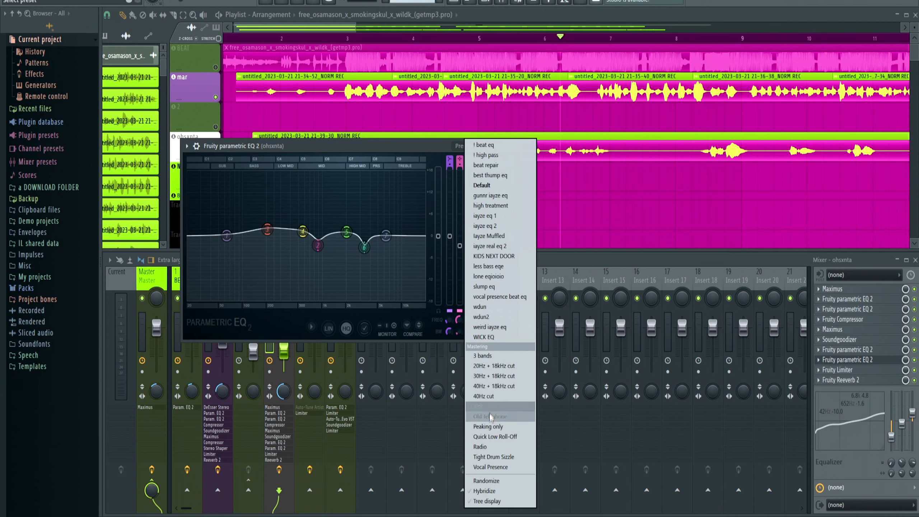
left_click(485, 447)
left_click(514, 146)
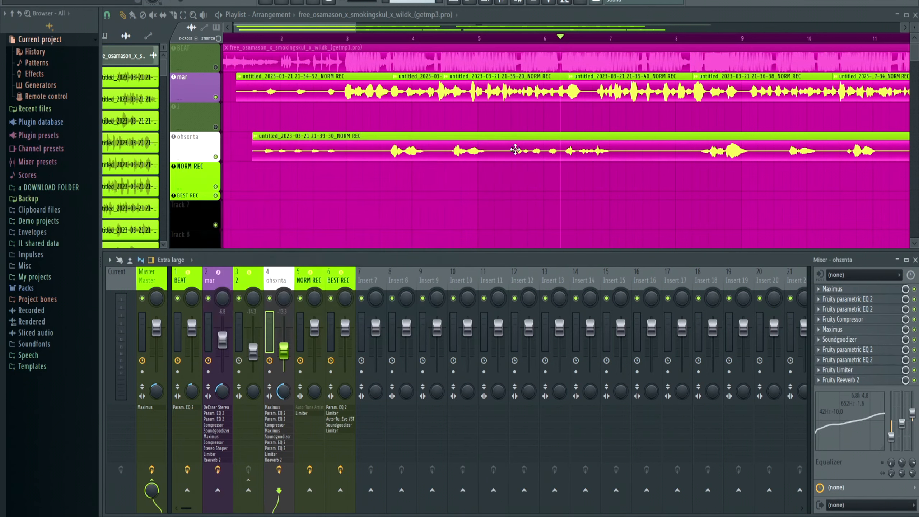
Toggle the ohsxnta track's solo, unmute the BEAT playlist track and play the full mix from near the start.
right_click(269, 298)
key("space")
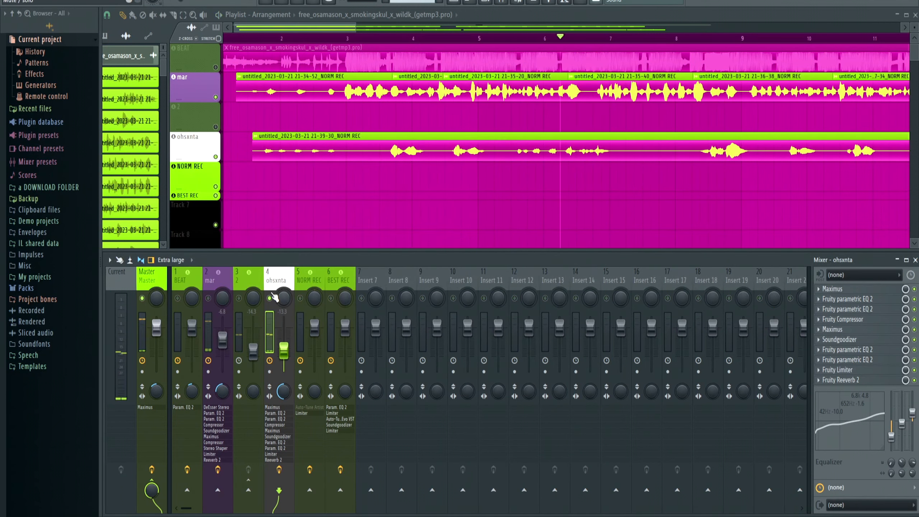
right_click(269, 298)
left_click(216, 68)
left_click(259, 40)
key("space")
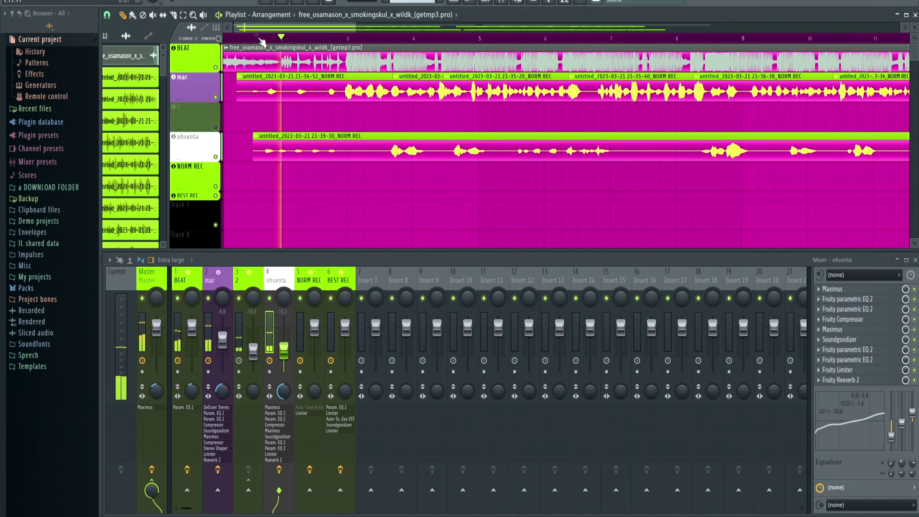
key("space")
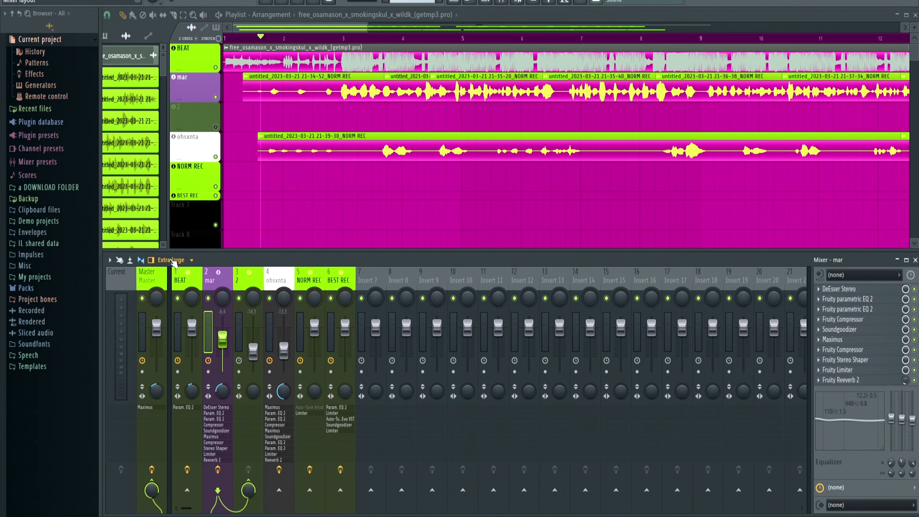
Review the mar track's first parametric EQ and its Soundgoodizer, closing each one.
left_click(842, 298)
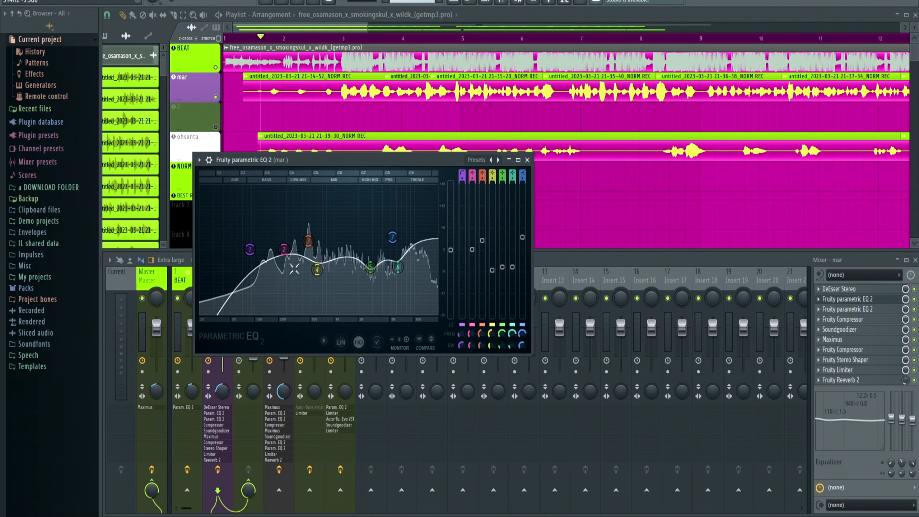
left_click_drag(312, 158, 427, 108)
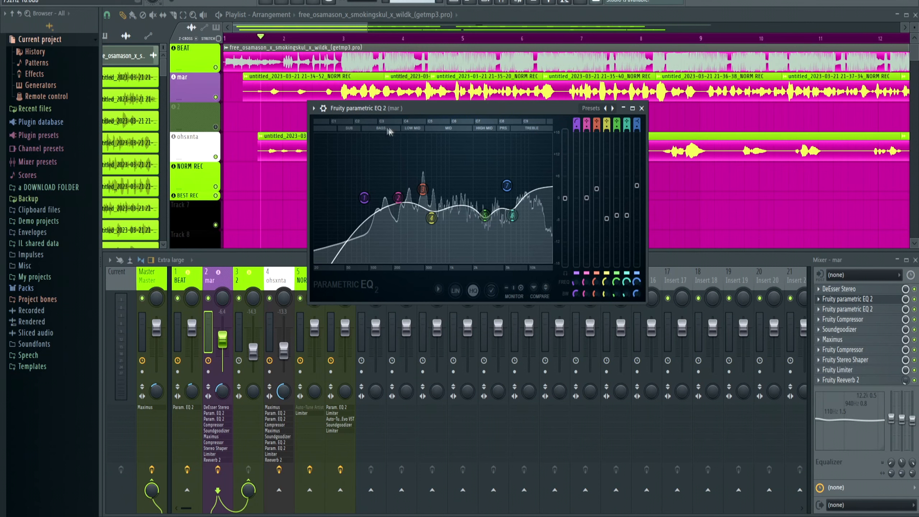
left_click(641, 108)
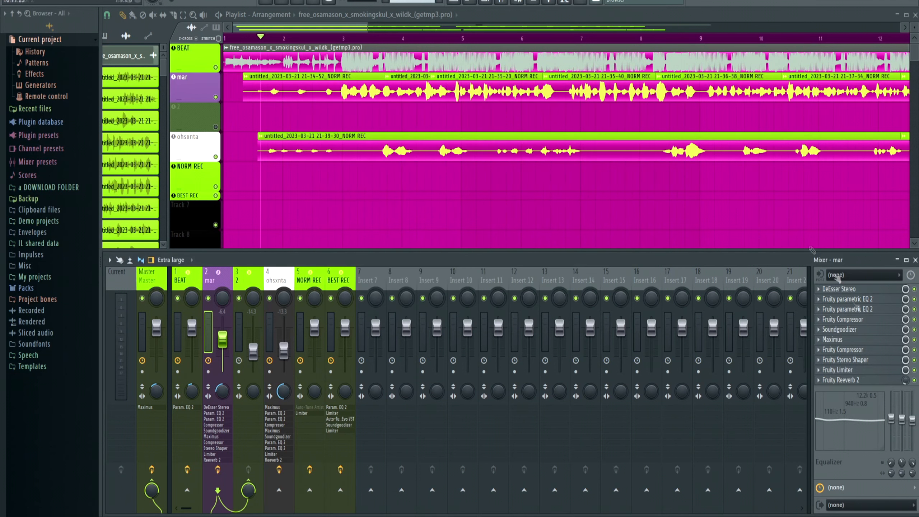
left_click(840, 330)
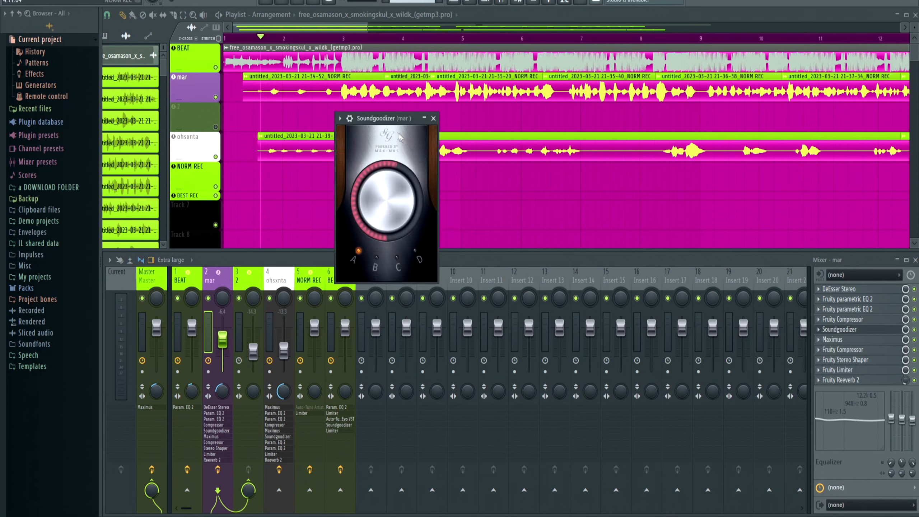
left_click_drag(384, 122, 424, 126)
left_click(473, 121)
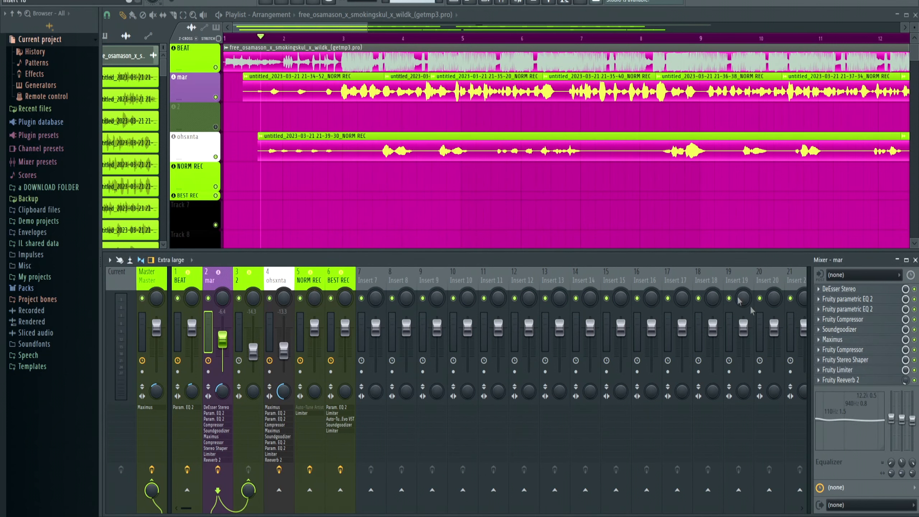
Review the mar track's Maximus and browse its preset list without choosing one, closing the plugin.
left_click(842, 341)
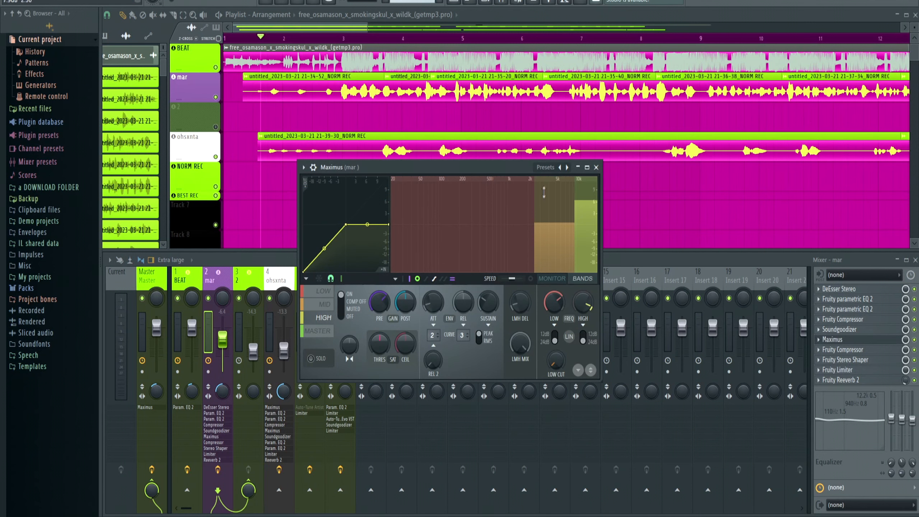
left_click(596, 167)
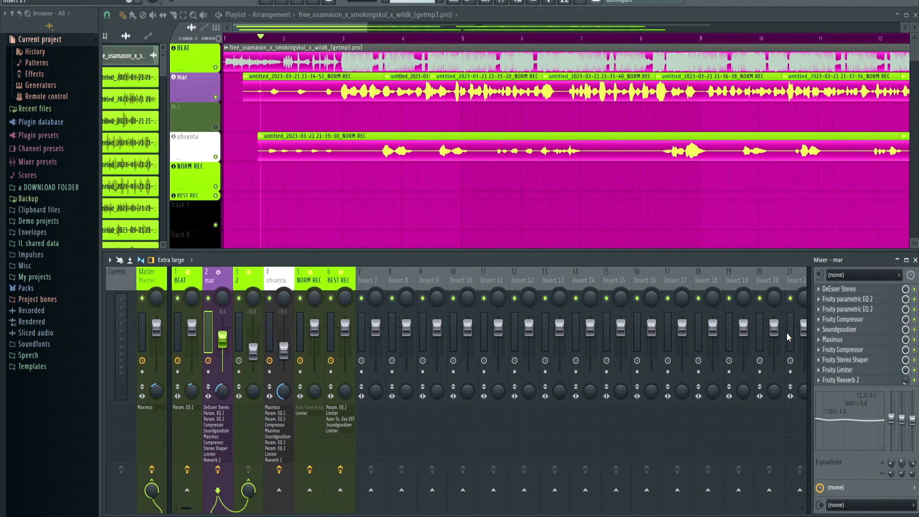
left_click(842, 341)
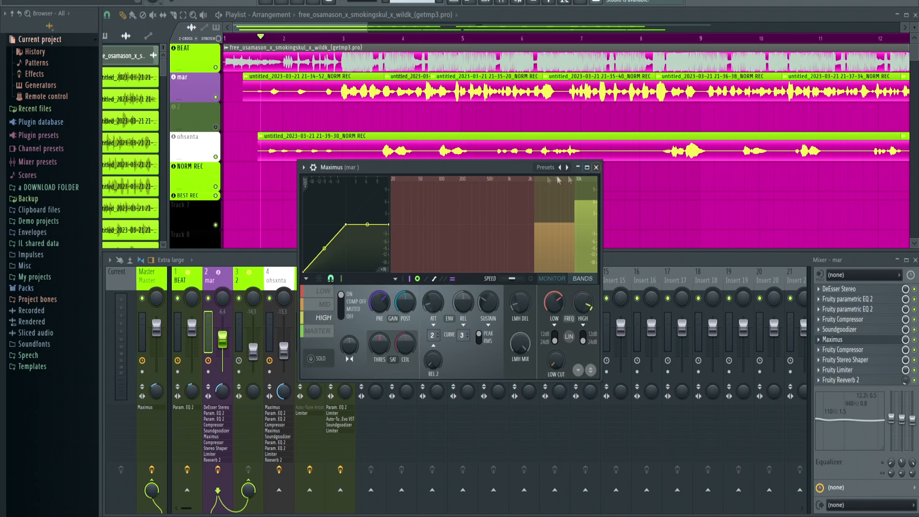
left_click(542, 168)
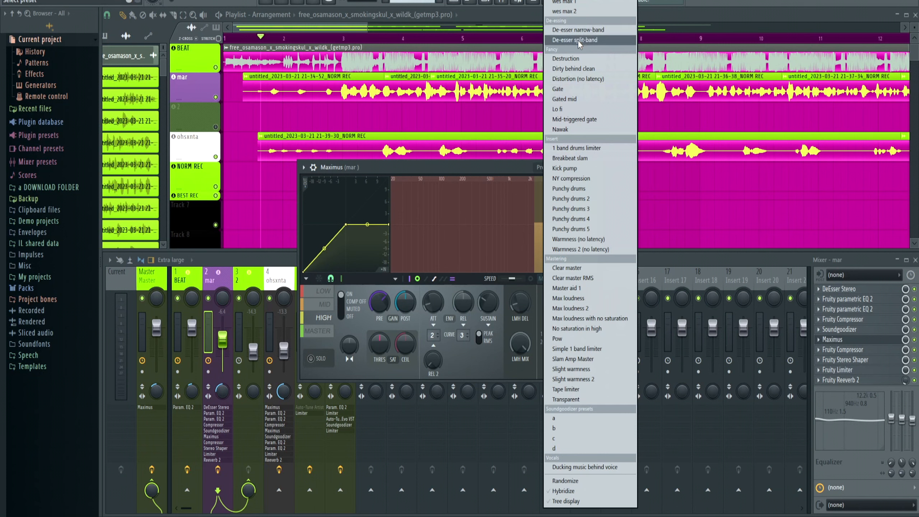
left_click(503, 170)
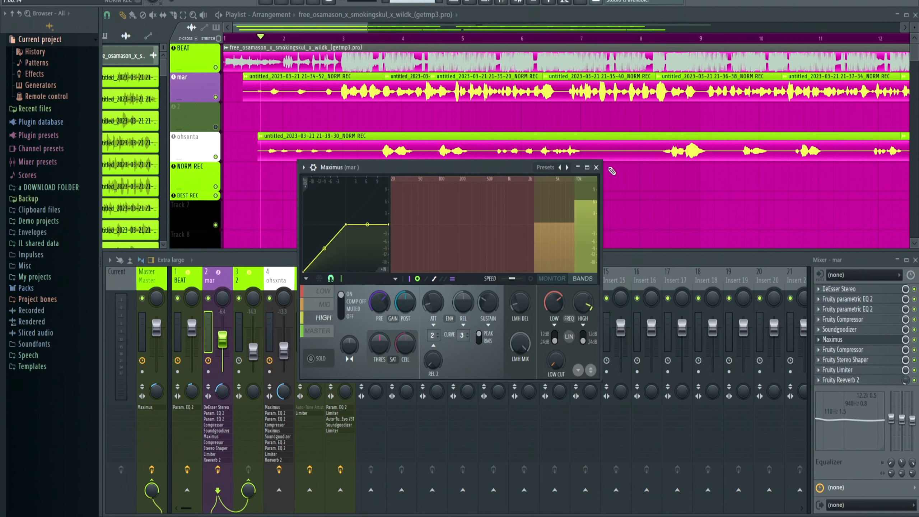
left_click(596, 168)
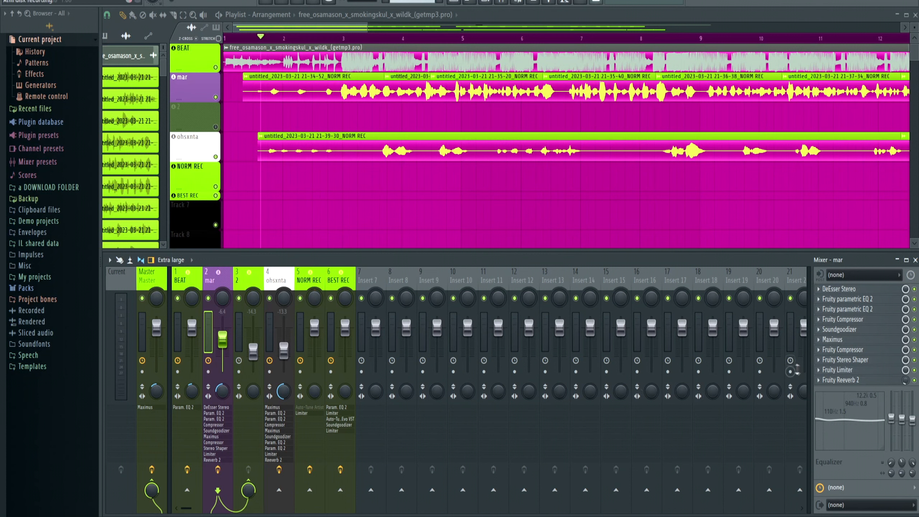
Review the mar track's Fruity Reeverb 2, Fruity Limiter and first Fruity Compressor, closing each one.
left_click(843, 381)
left_click(842, 381)
left_click(844, 370)
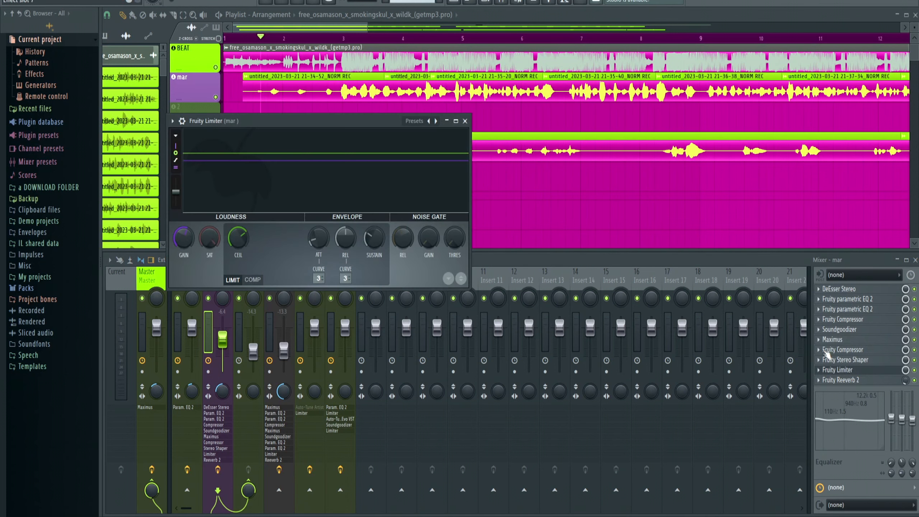
left_click(843, 319)
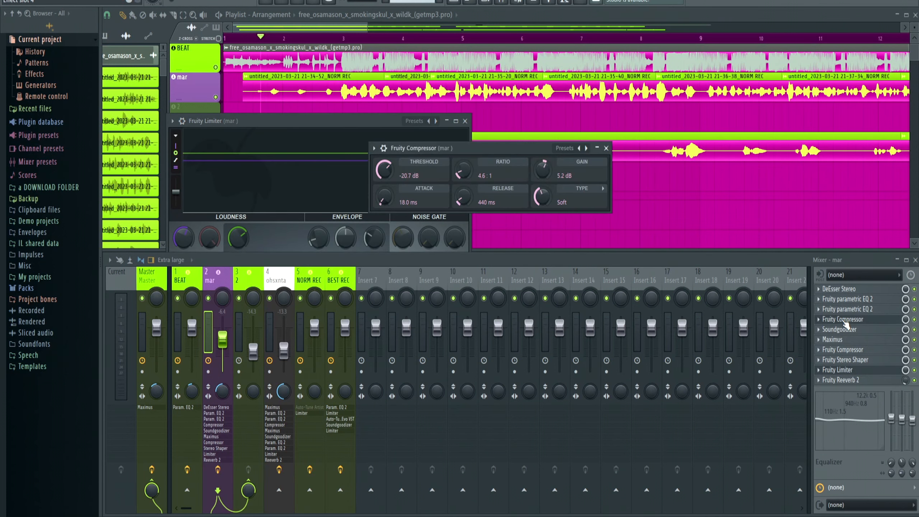
left_click(844, 320)
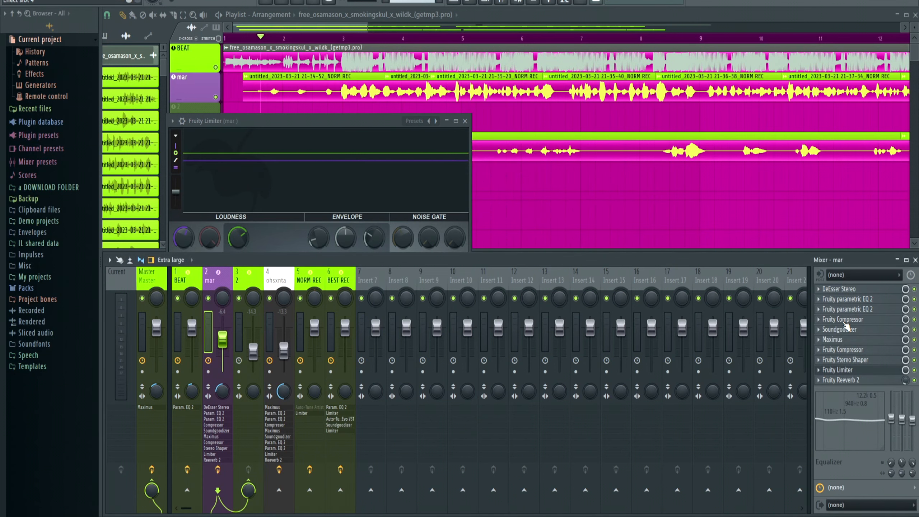
left_click(848, 373)
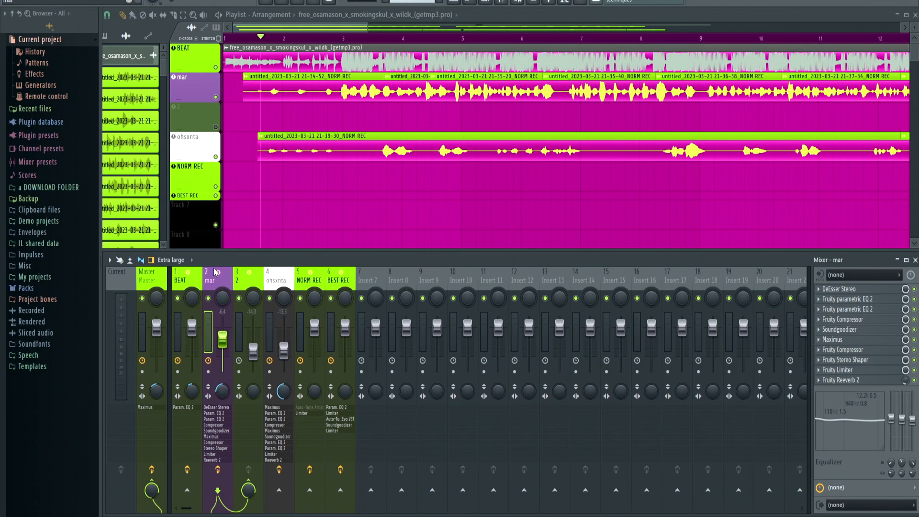
scroll(326, 45, "down", 2)
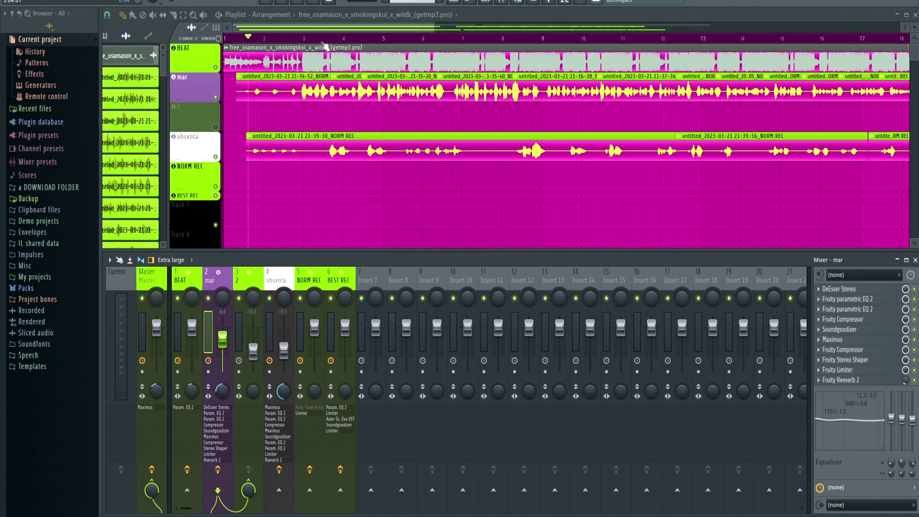